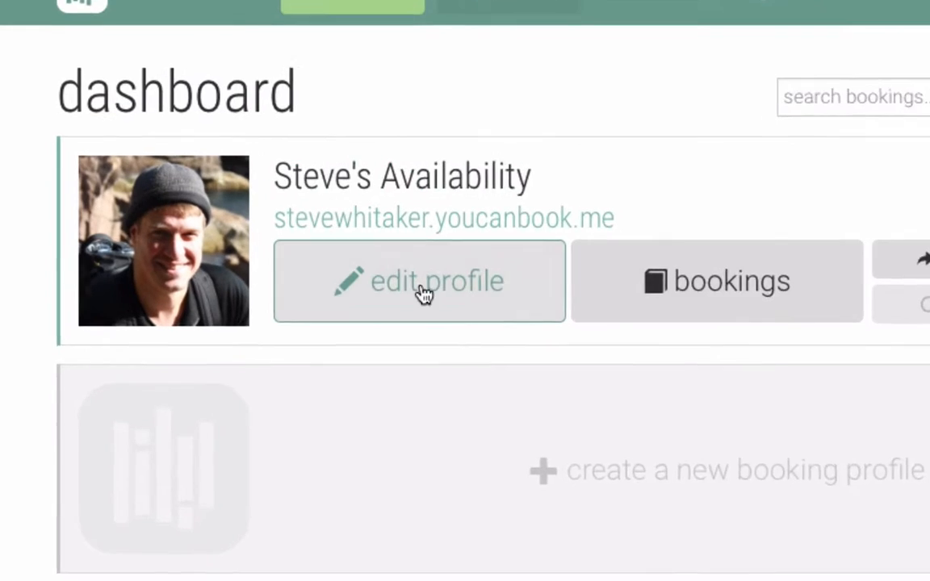
# Open the existing online booking profile's settings with its 'edit profile' link.
pyautogui.click(423, 288)
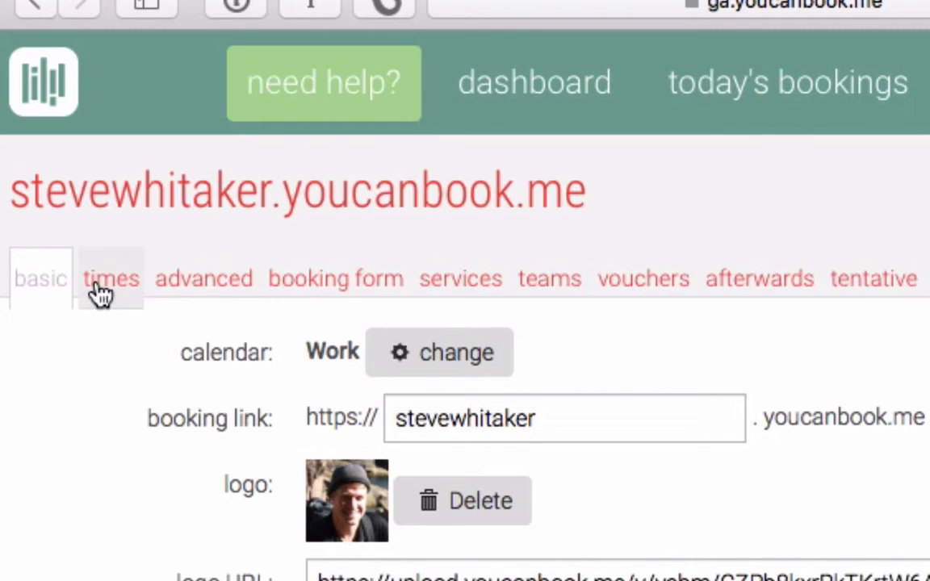
pyautogui.click(98, 291)
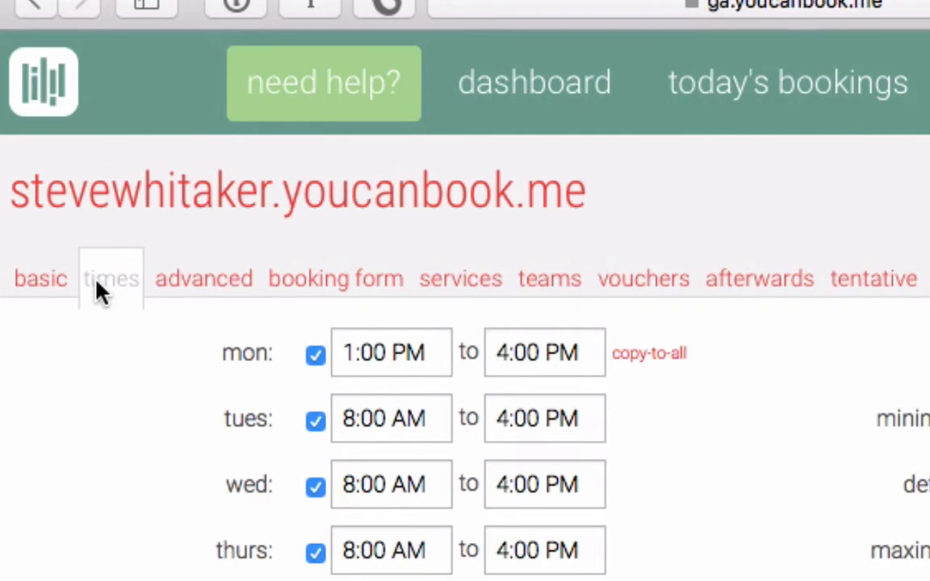
pyautogui.click(185, 277)
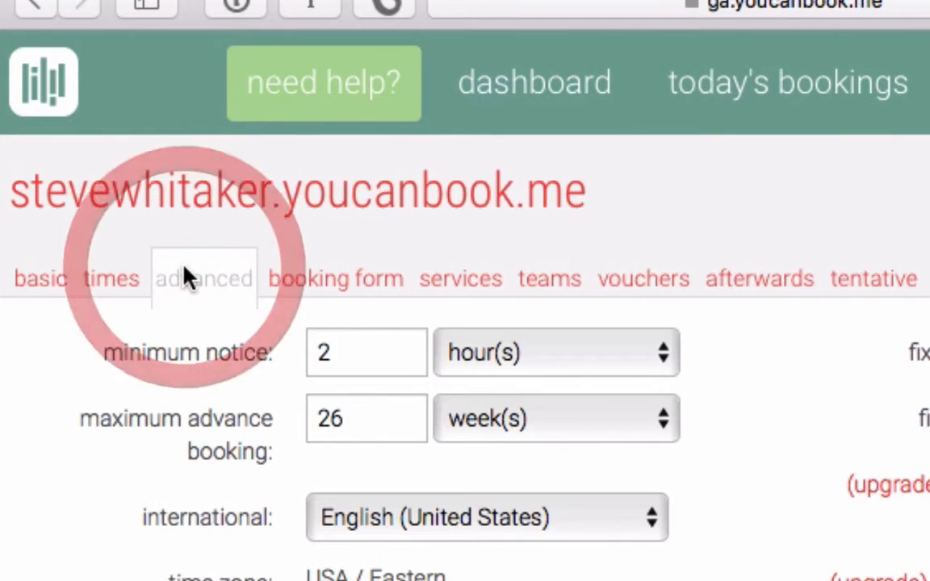
pyautogui.click(41, 287)
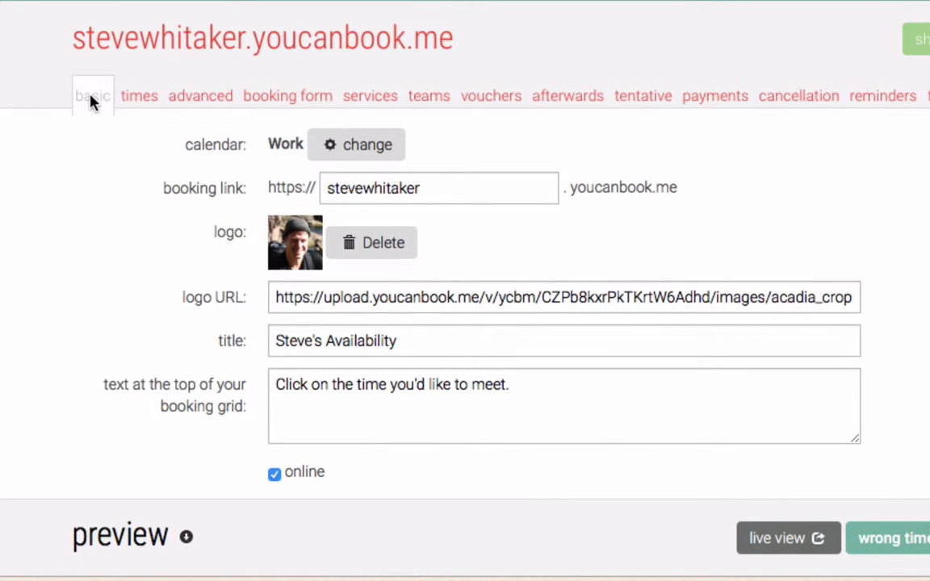
pyautogui.click(448, 194)
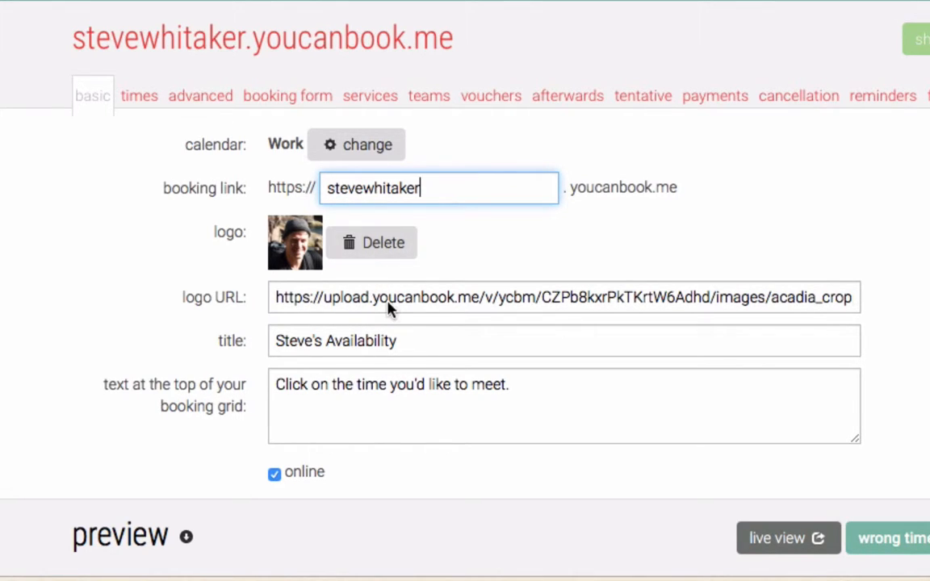
pyautogui.click(421, 298)
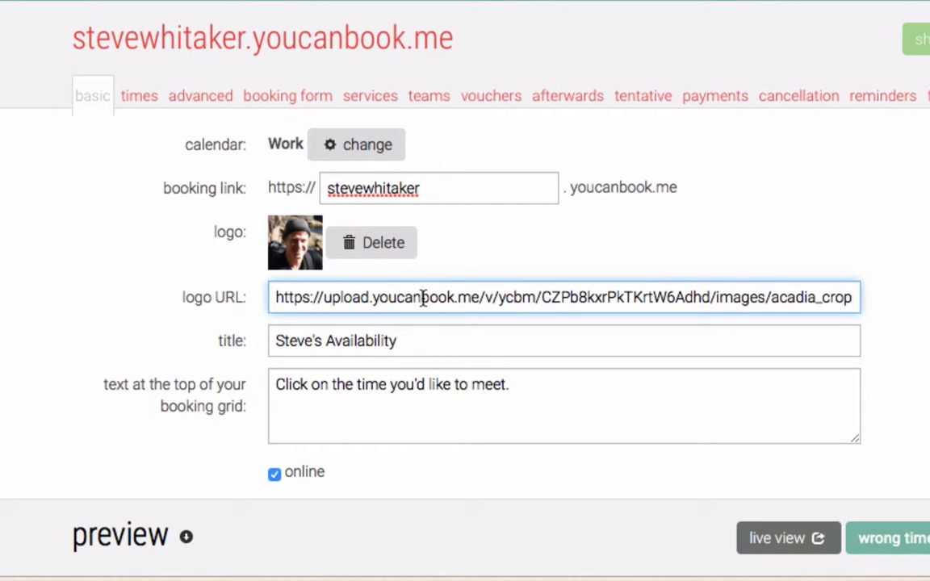
pyautogui.doubleClick(450, 335)
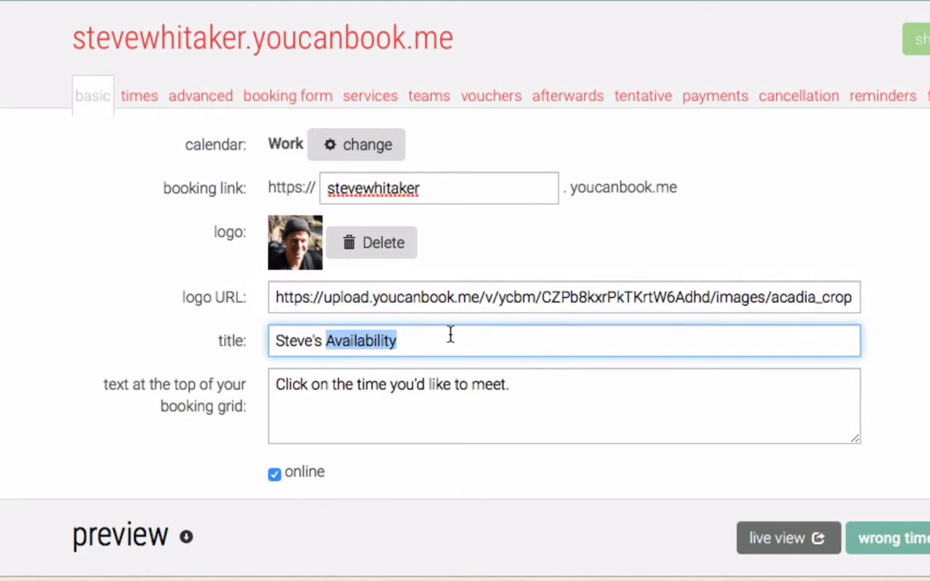
pyautogui.click(451, 335)
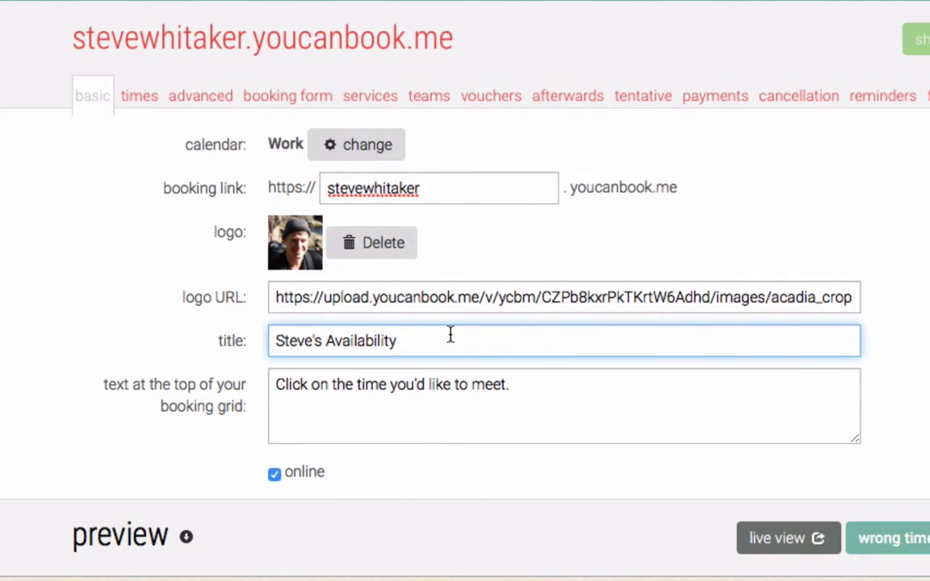
pyautogui.click(537, 384)
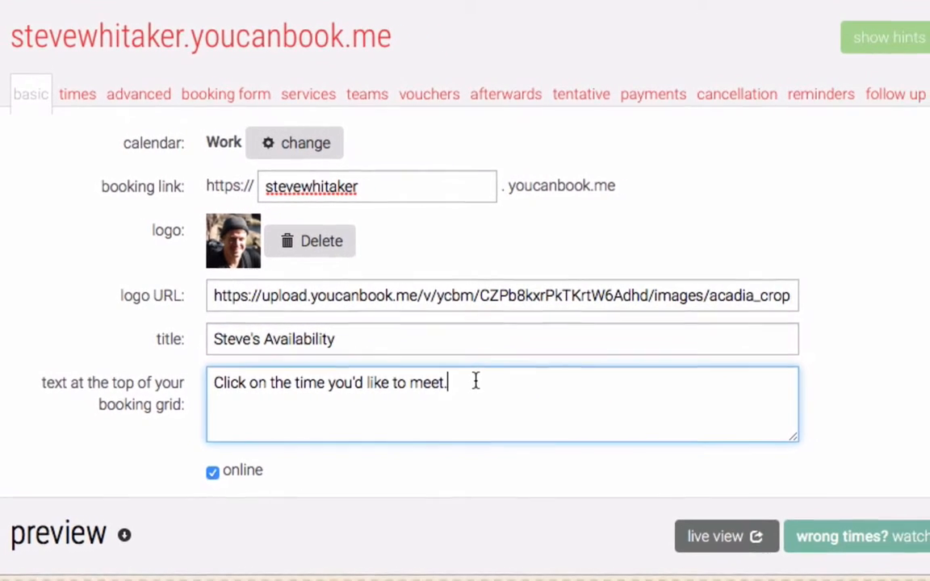
pyautogui.scroll(-3, 113, 415)
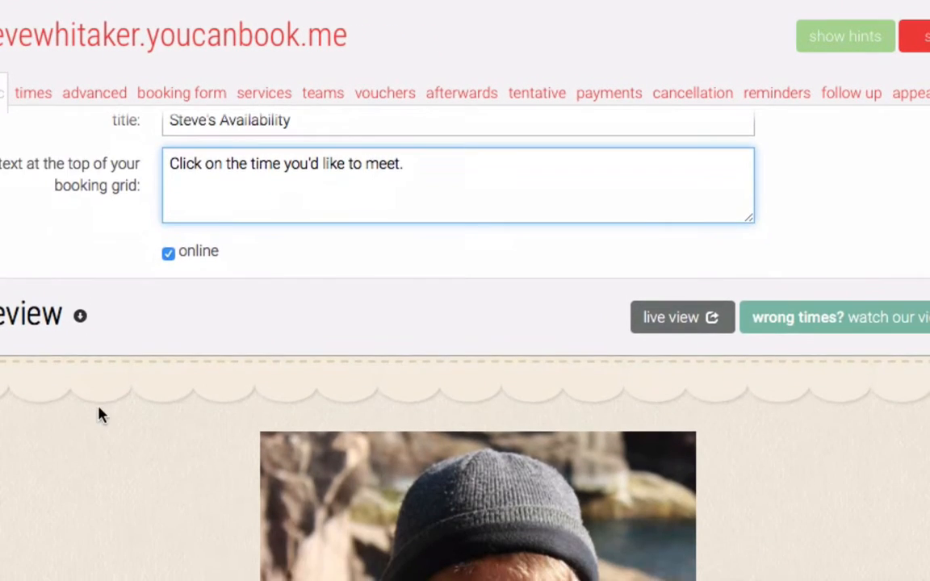
pyautogui.scroll(-5, 100, 414)
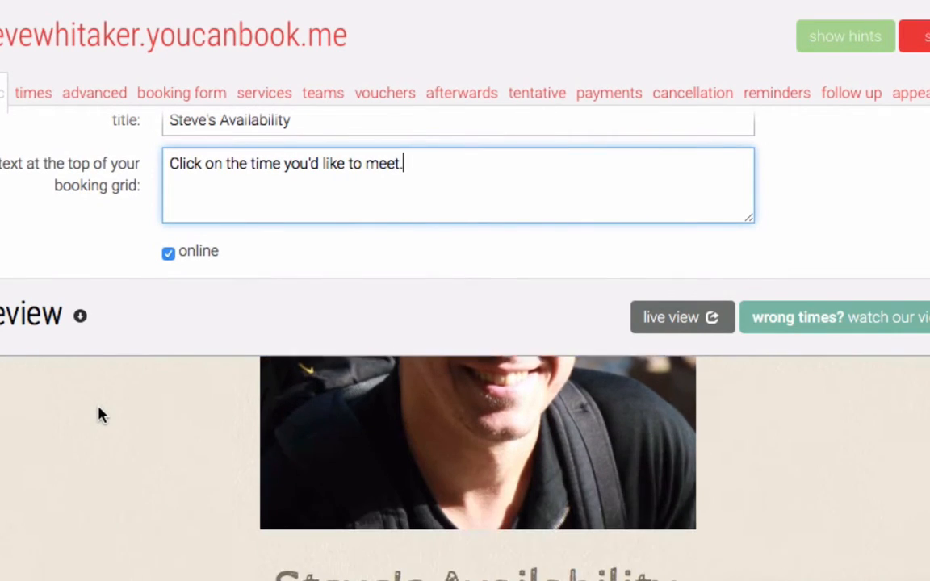
pyautogui.scroll(-3, 101, 414)
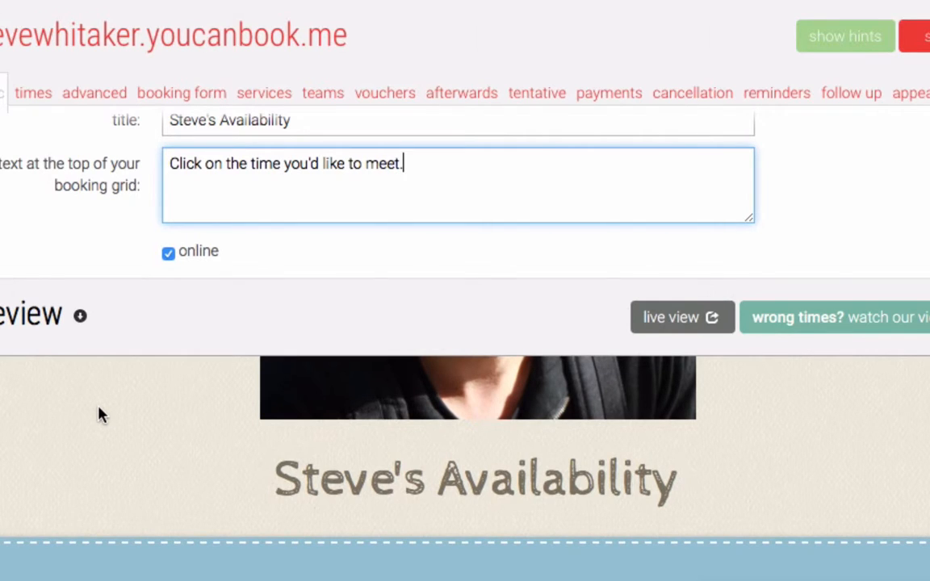
pyautogui.scroll(-1, 100, 414)
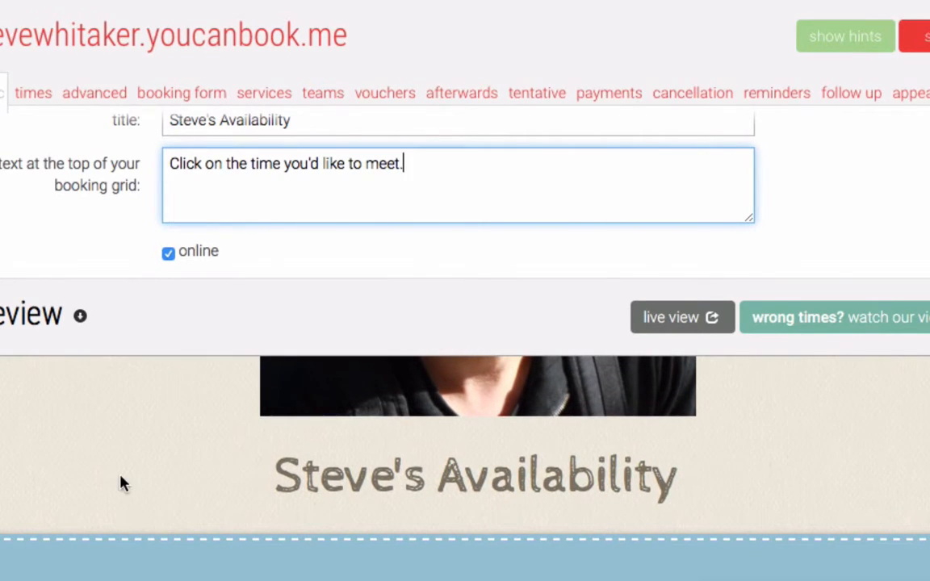
pyautogui.scroll(-3, 121, 483)
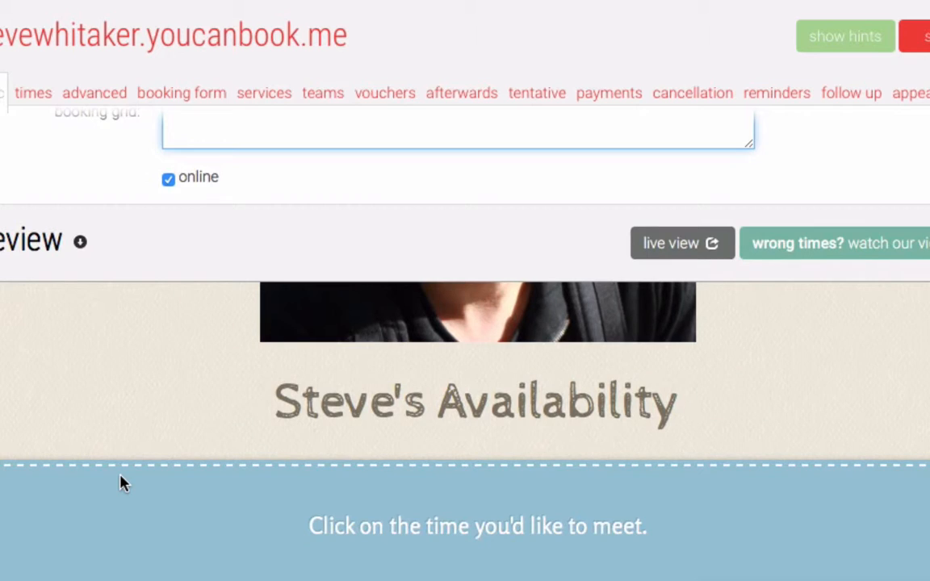
pyautogui.scroll(-5, 120, 483)
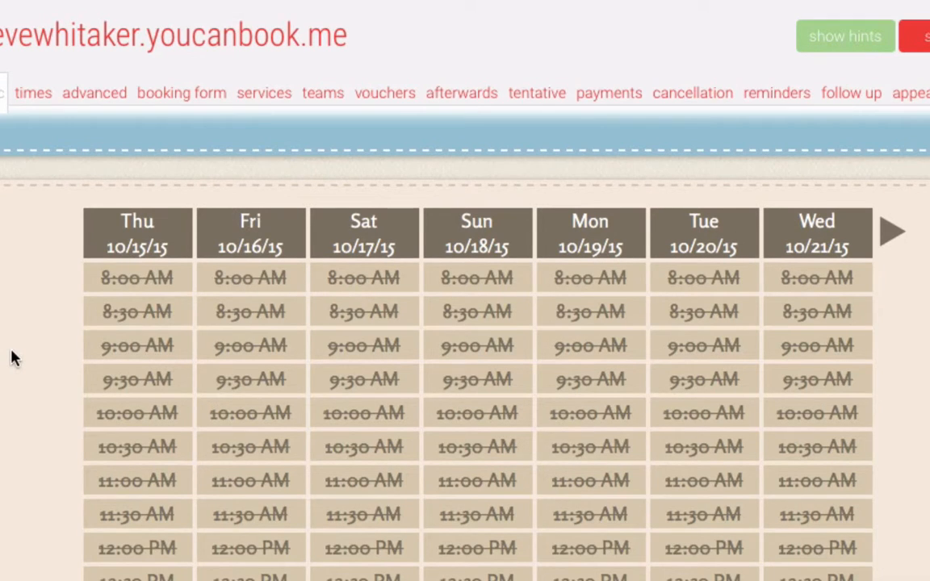
pyautogui.scroll(-3, 12, 358)
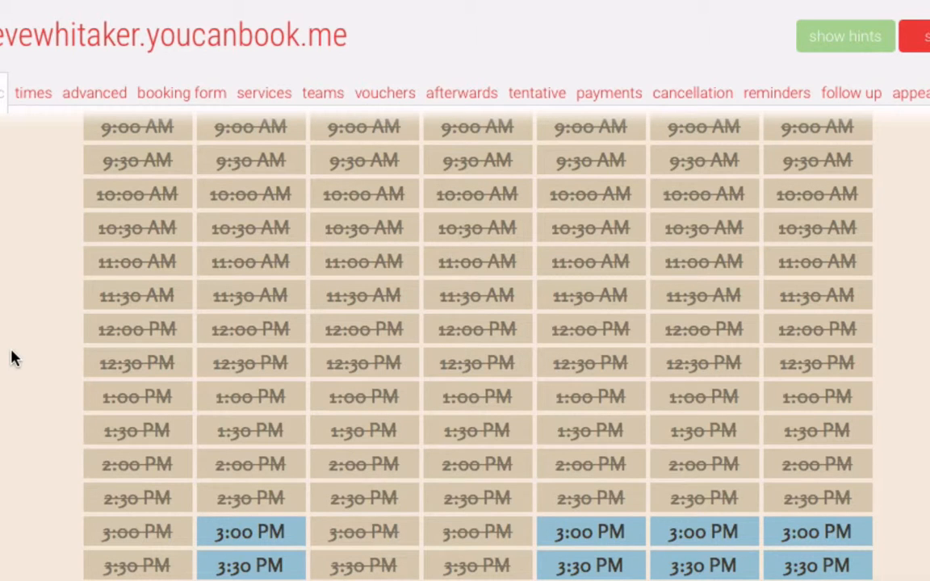
pyautogui.scroll(10, 2, 302)
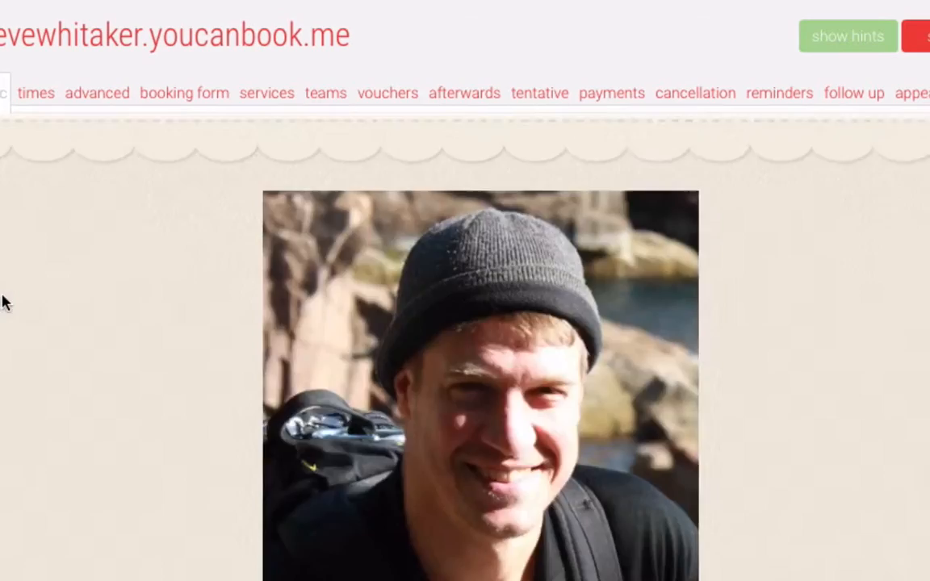
pyautogui.scroll(6, 2, 303)
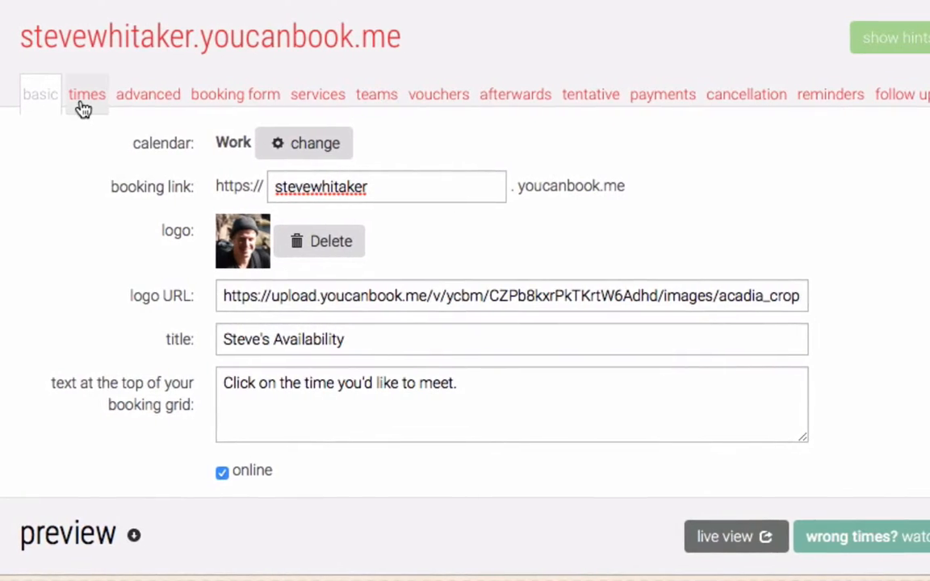
# Bring up the weekly times and inspect Monday's start and end time fields.
pyautogui.click(84, 96)
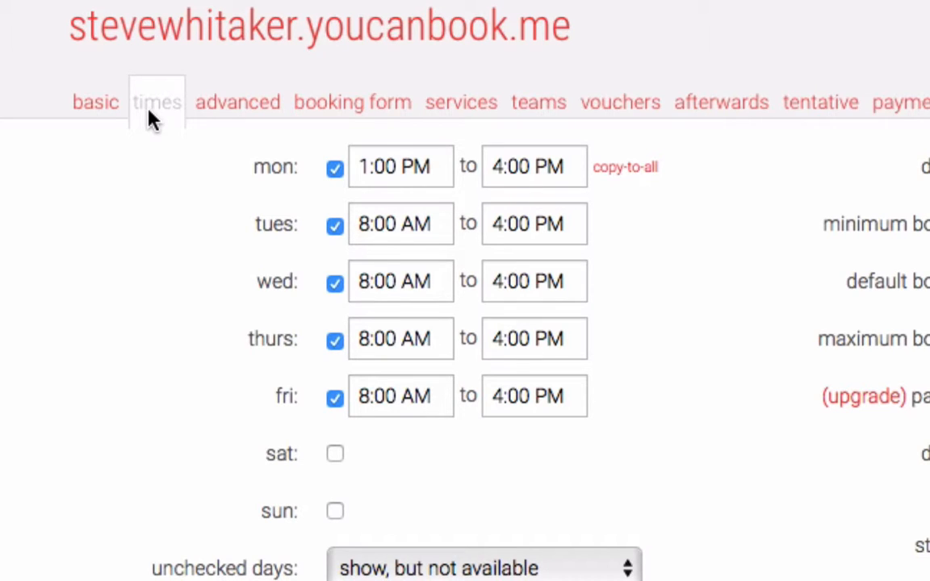
pyautogui.click(401, 164)
pyautogui.click(515, 168)
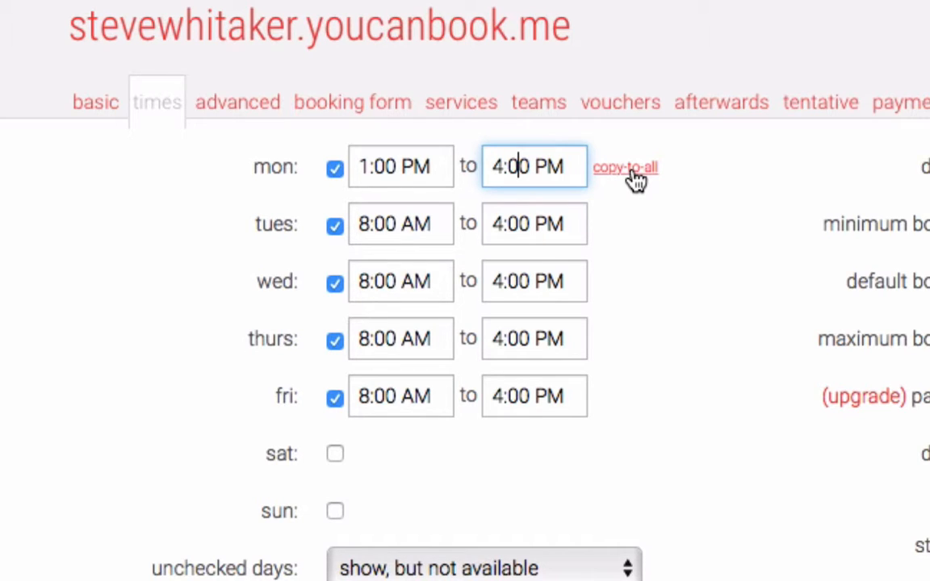
# Make Monday, Wednesday and Friday unavailable, then make all three available again.
pyautogui.click(335, 167)
pyautogui.click(335, 284)
pyautogui.click(335, 399)
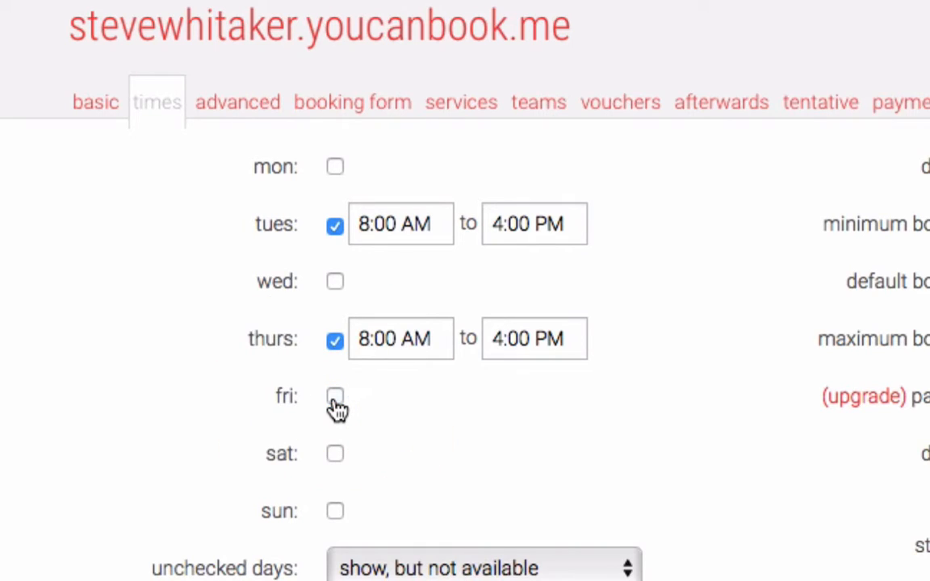
pyautogui.click(335, 399)
pyautogui.click(335, 282)
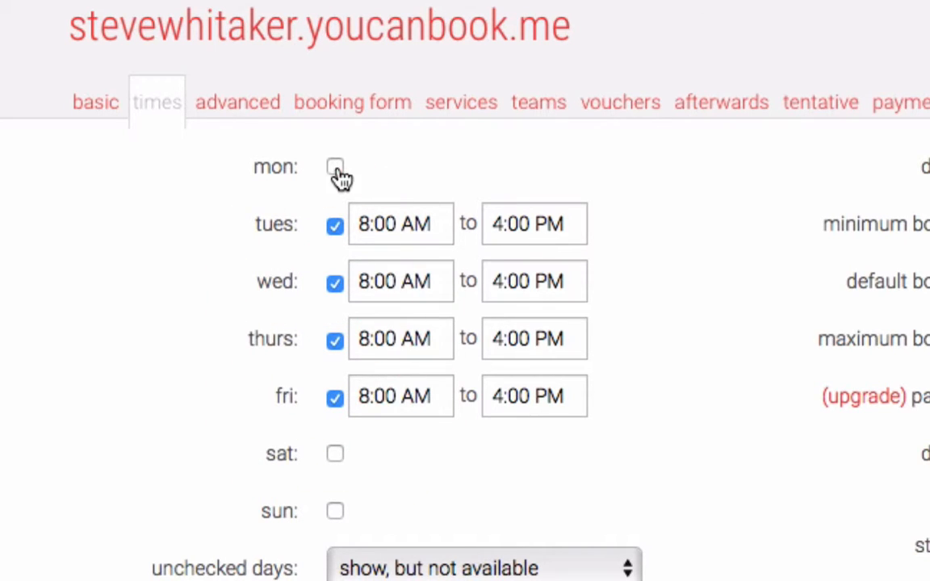
pyautogui.click(335, 167)
# Inspect Tuesday's start time, including its AM setting, and its end time.
pyautogui.click(436, 231)
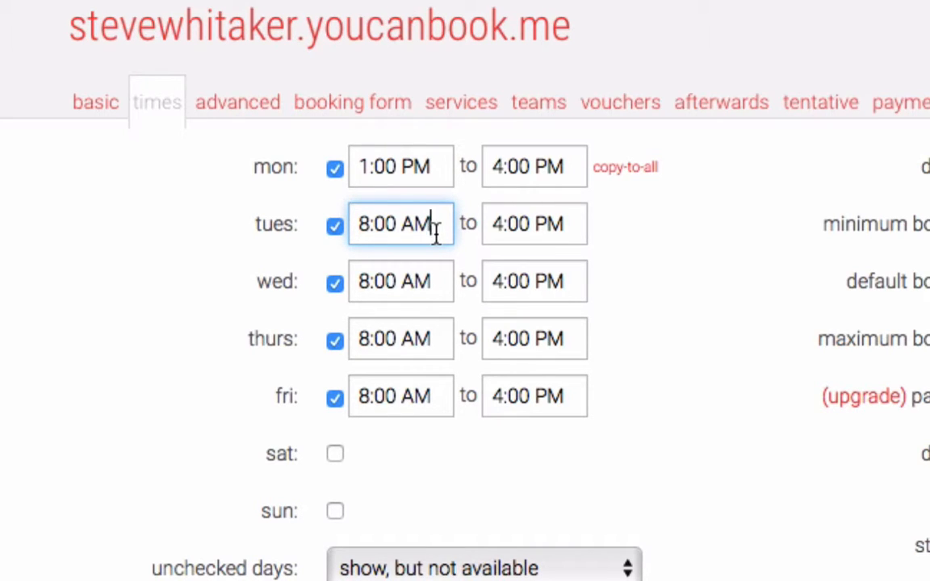
pyautogui.doubleClick(436, 233)
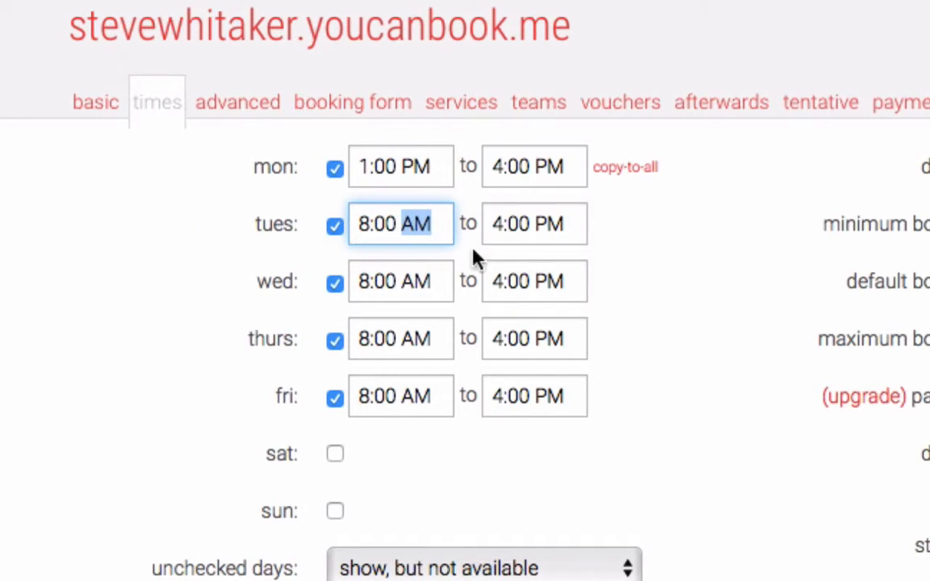
pyautogui.click(552, 222)
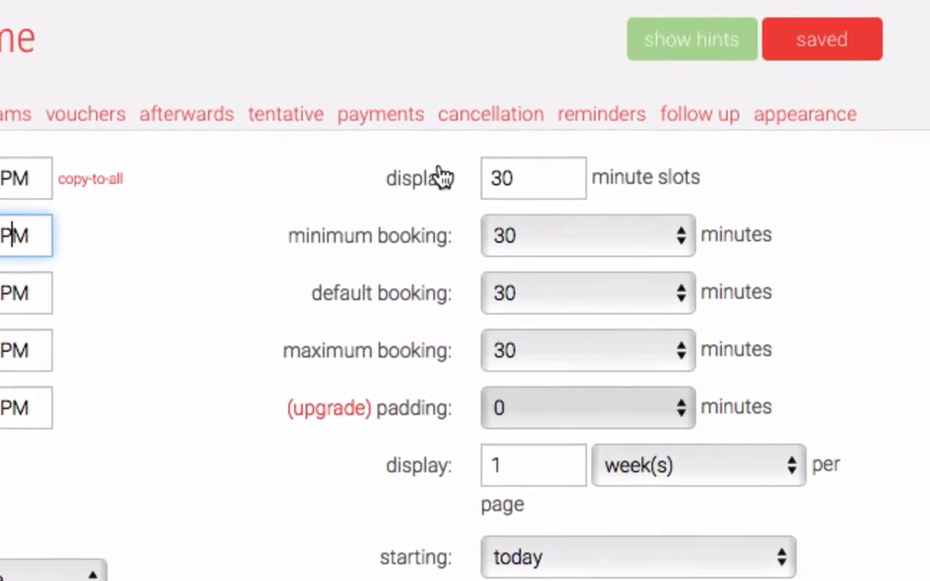
# Enter 10 as the minute-slot length after trying 15, then go to the advanced settings.
pyautogui.click(505, 174)
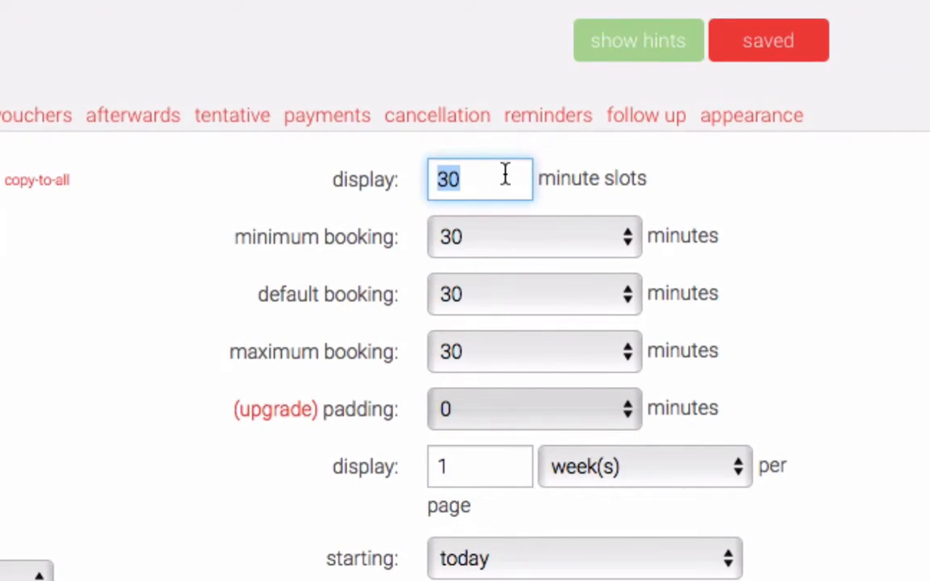
pyautogui.write('10')
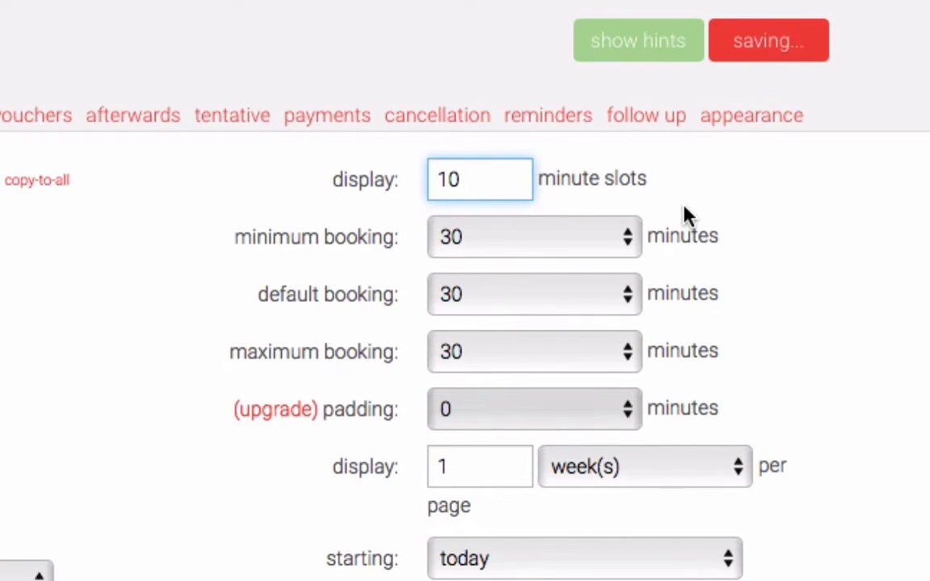
pyautogui.press('BackSpace')
pyautogui.press('BackSpace')
pyautogui.write('15')
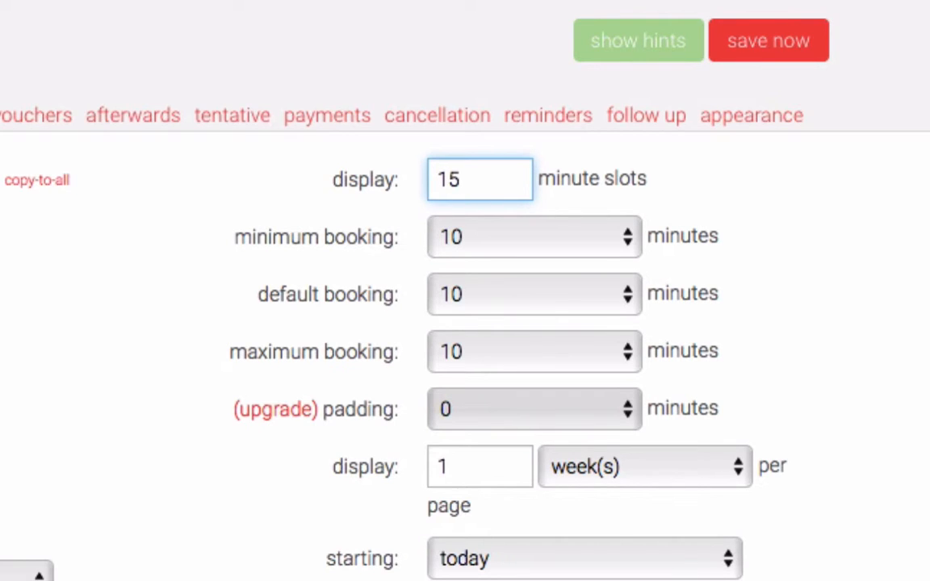
pyautogui.press('BackSpace')
pyautogui.press('BackSpace')
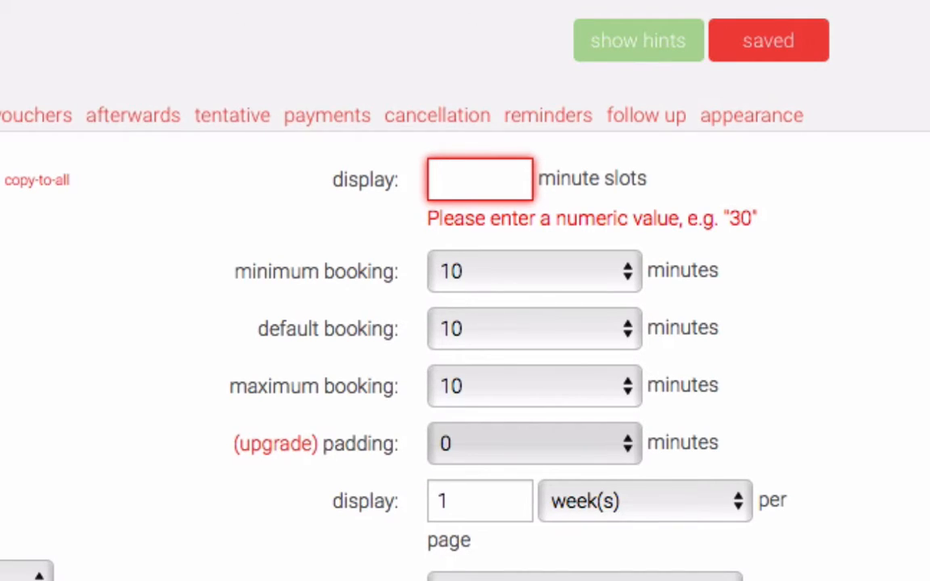
pyautogui.write('15')
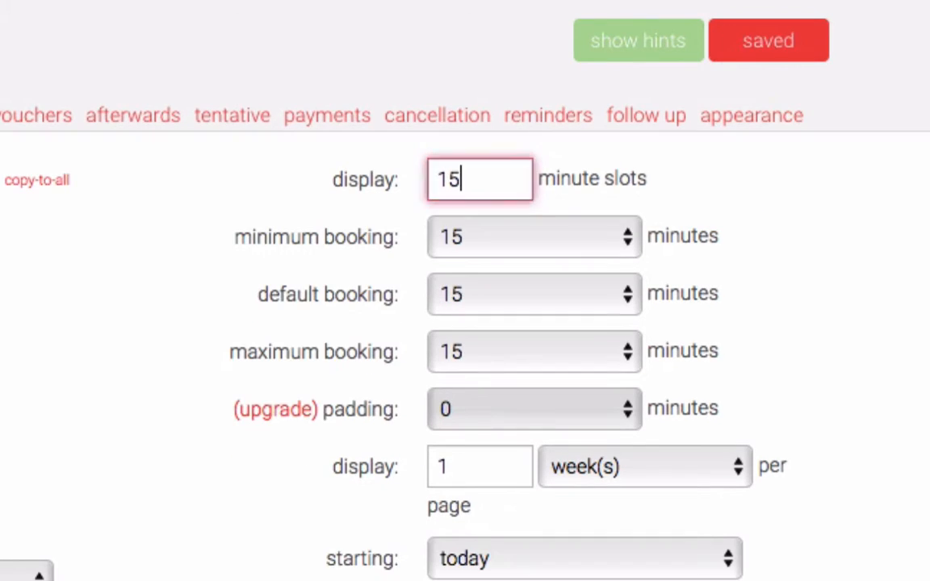
pyautogui.press('BackSpace')
pyautogui.write('0')
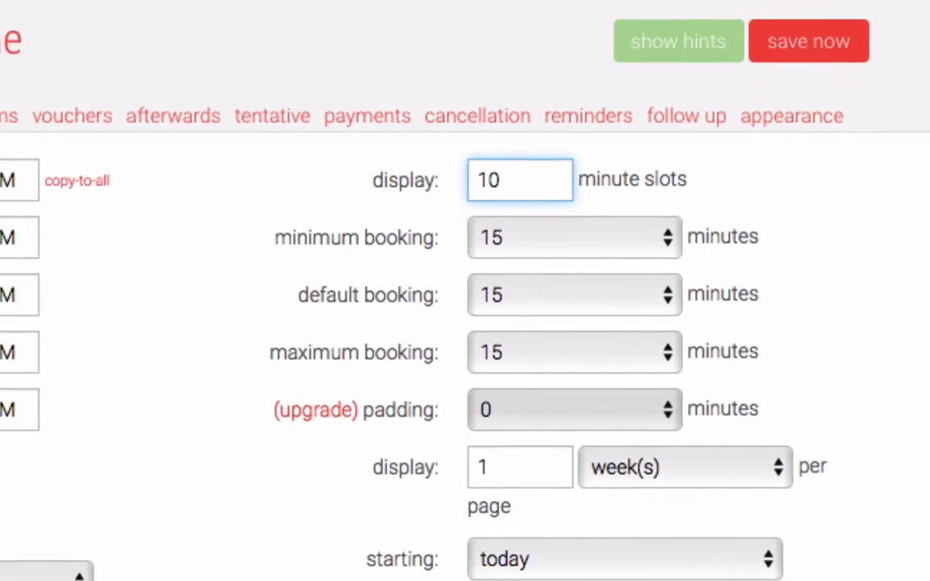
pyautogui.click(210, 124)
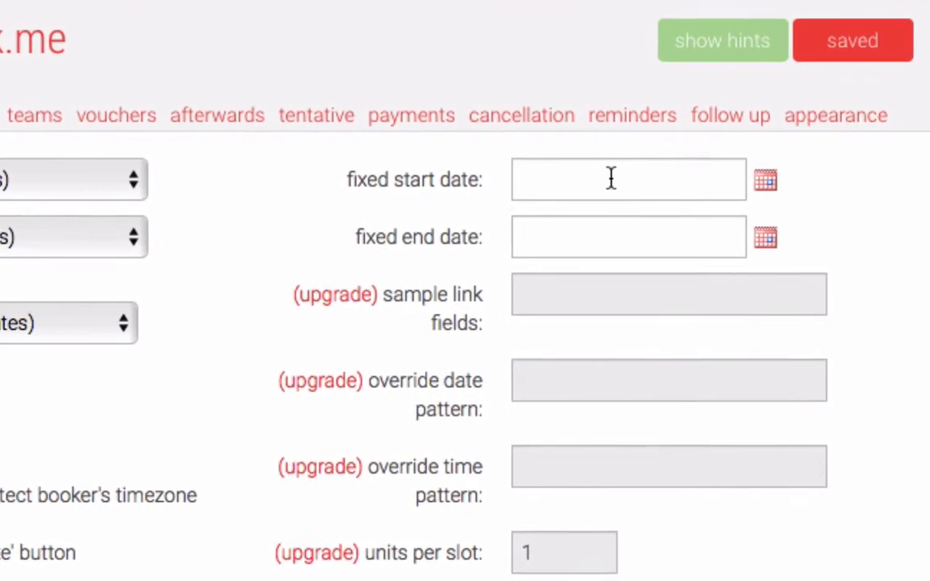
# Browse the fixed start and end date calendars but leave both dates blank.
pyautogui.click(668, 178)
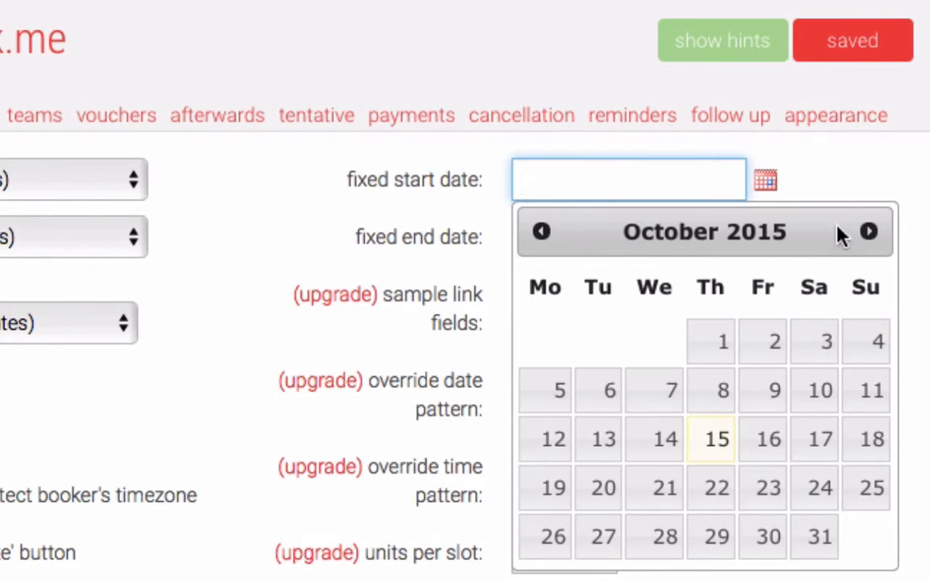
pyautogui.click(868, 231)
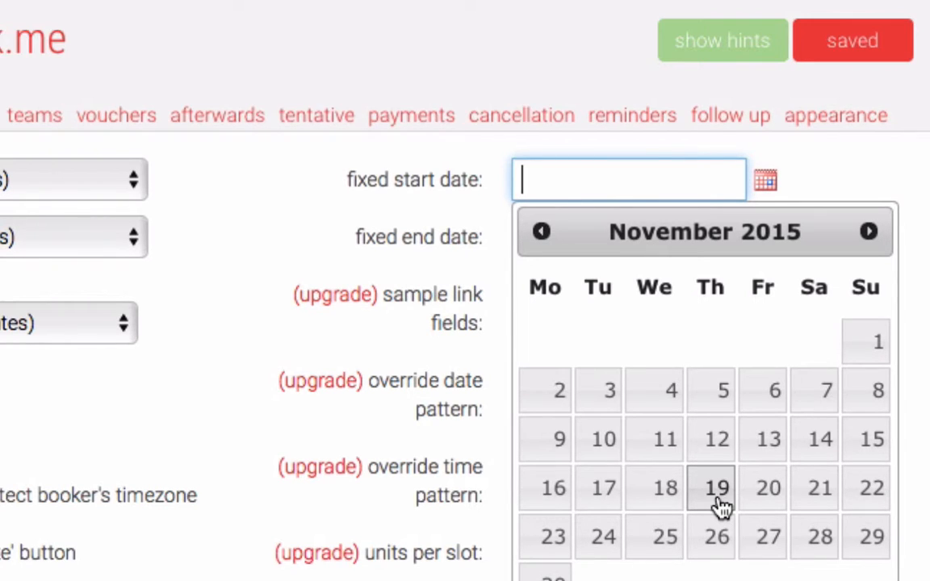
pyautogui.click(552, 174)
pyautogui.click(457, 244)
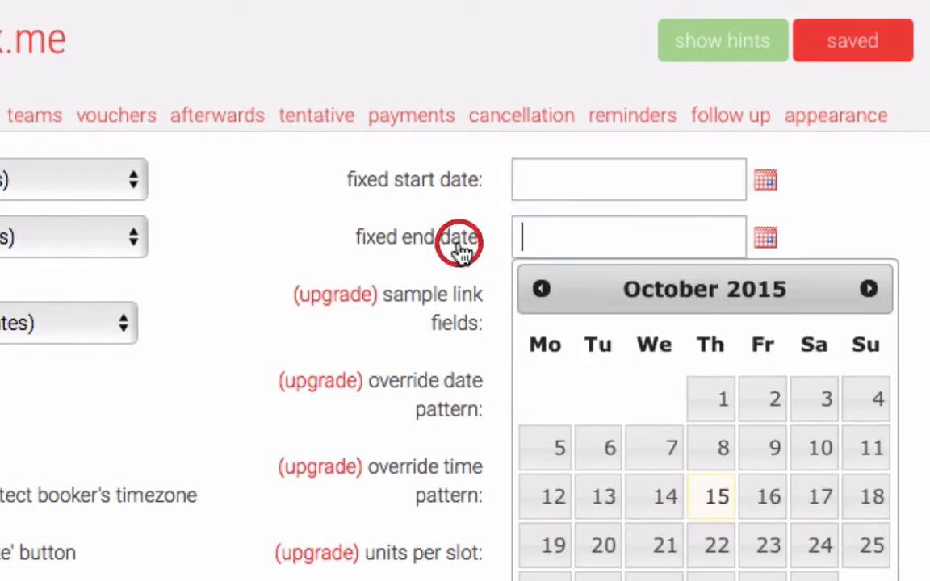
pyautogui.click(542, 234)
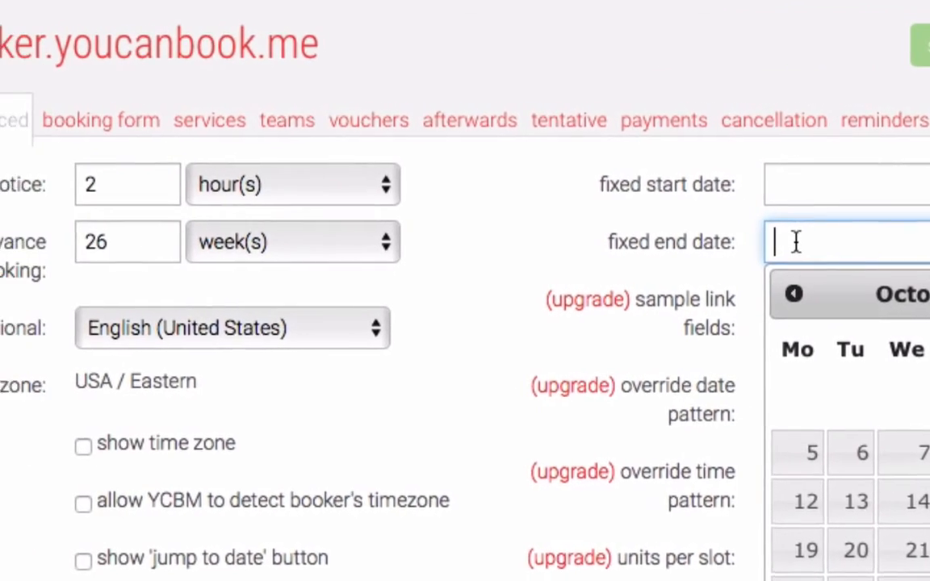
pyautogui.click(111, 121)
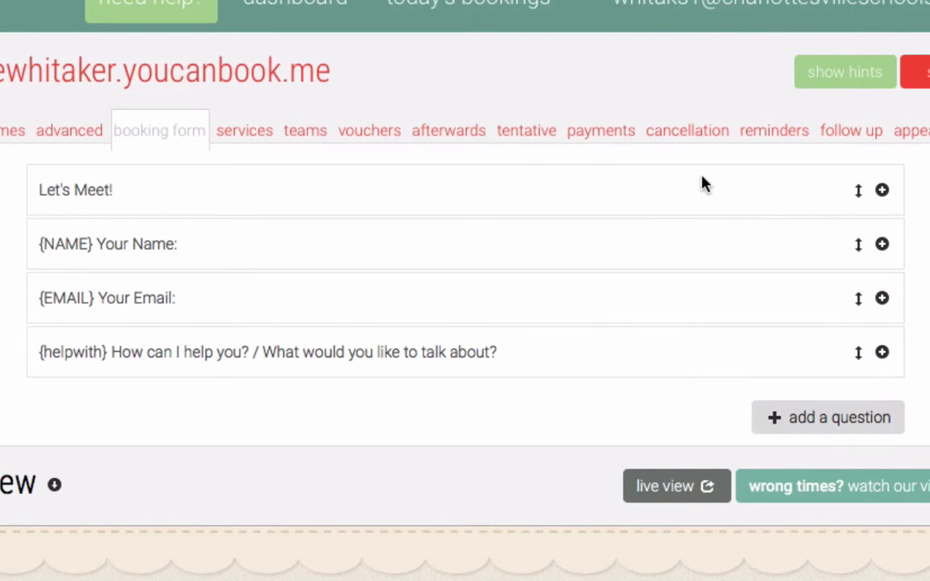
# Review the Let's Meet! title's type options and prompt, then collapse it.
pyautogui.click(883, 190)
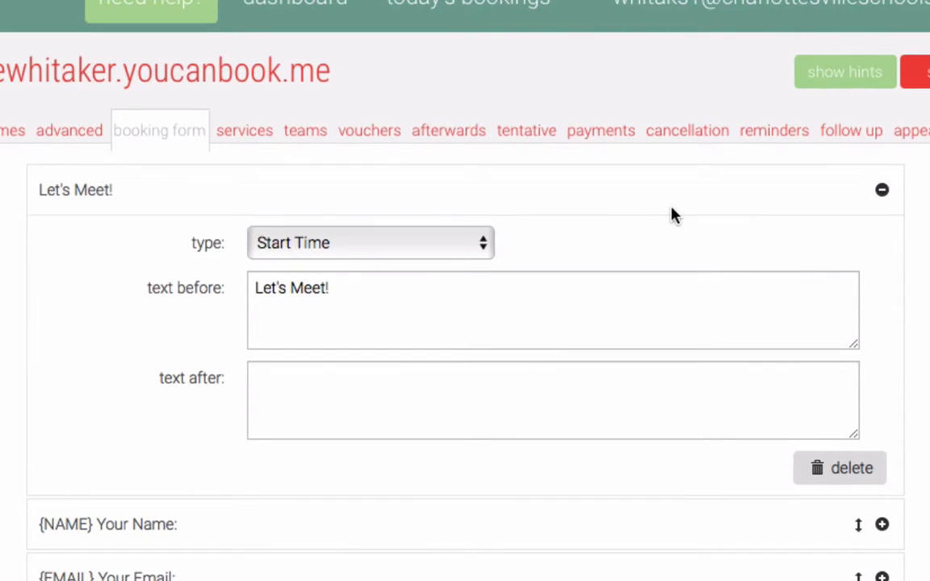
pyautogui.click(457, 239)
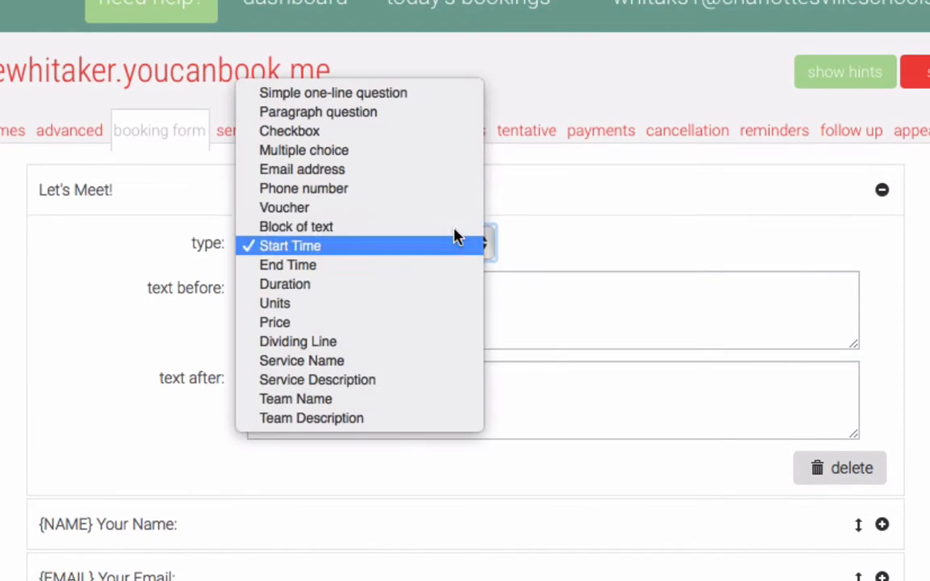
pyautogui.click(565, 260)
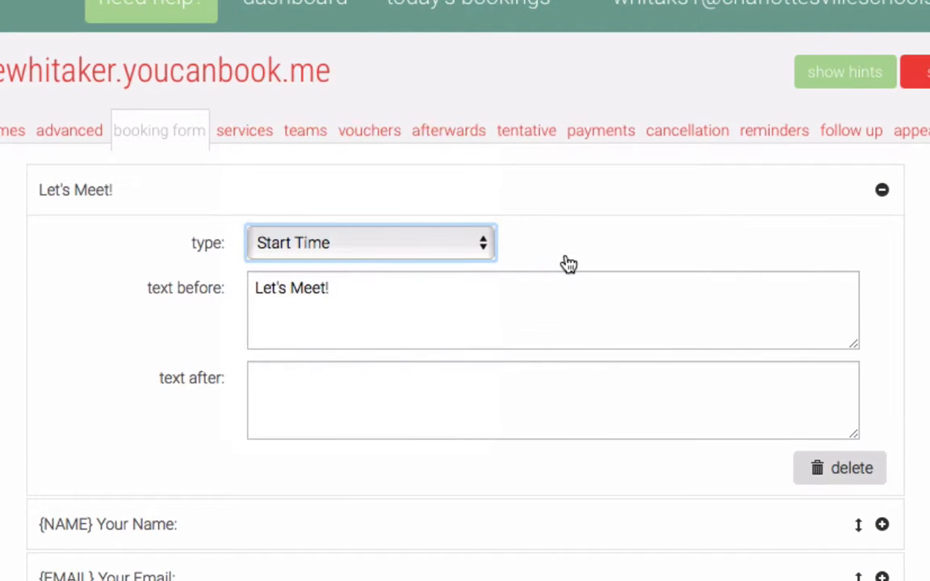
pyautogui.click(429, 288)
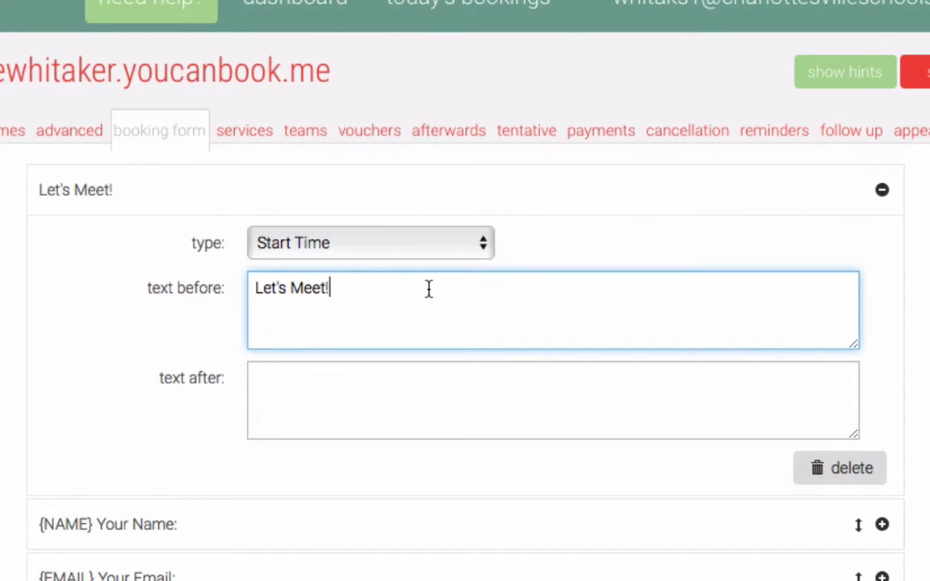
pyautogui.click(881, 194)
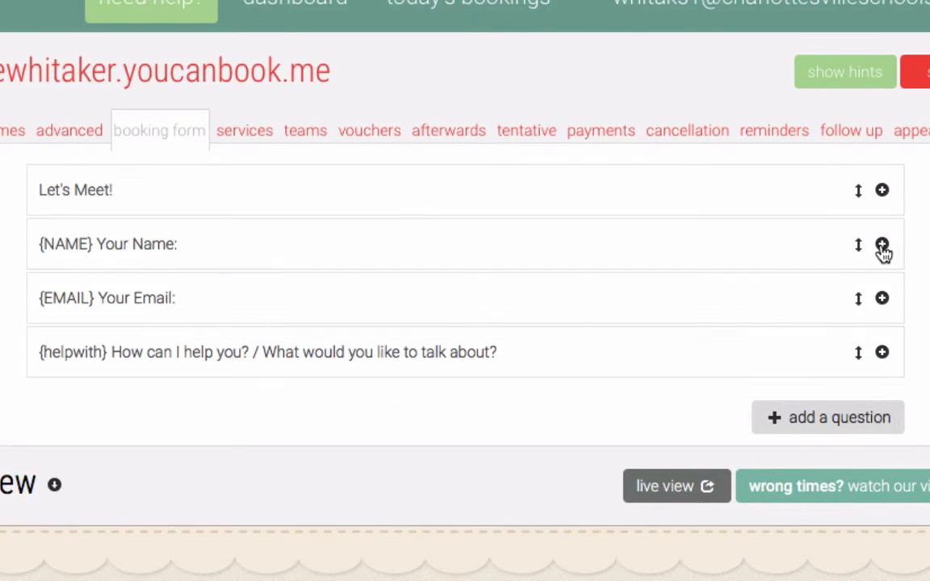
# Review the Your Name question's type, prompt, following text and NAME shorthand code.
pyautogui.click(882, 246)
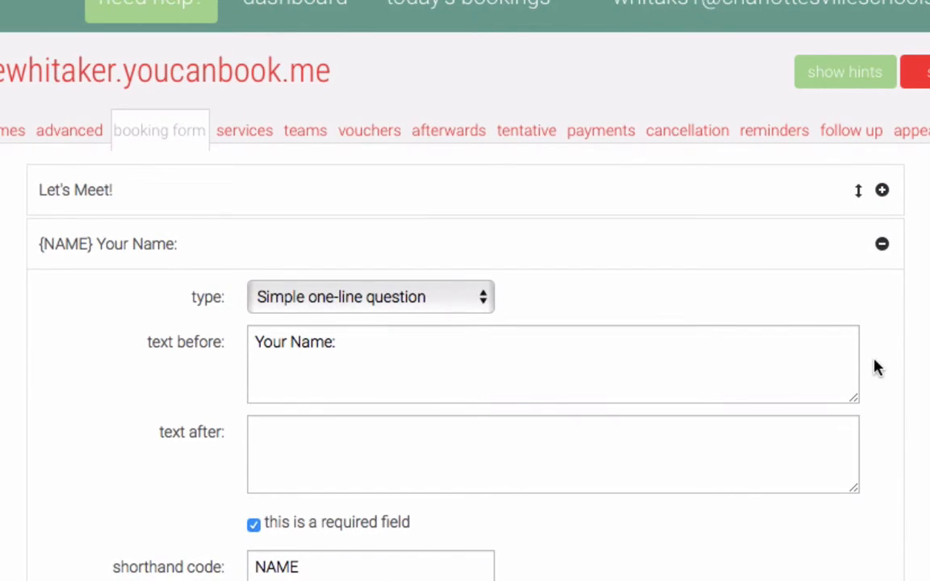
pyautogui.click(458, 301)
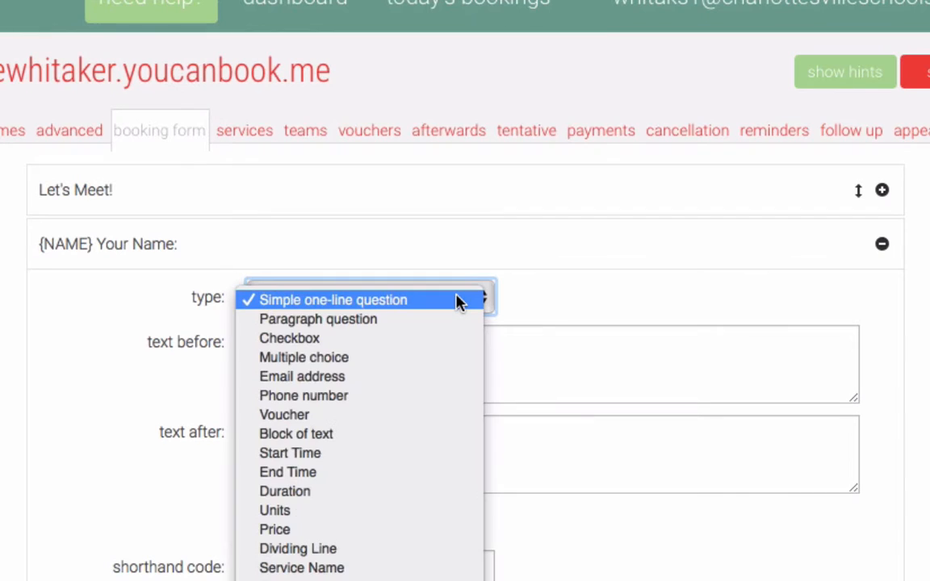
pyautogui.click(568, 299)
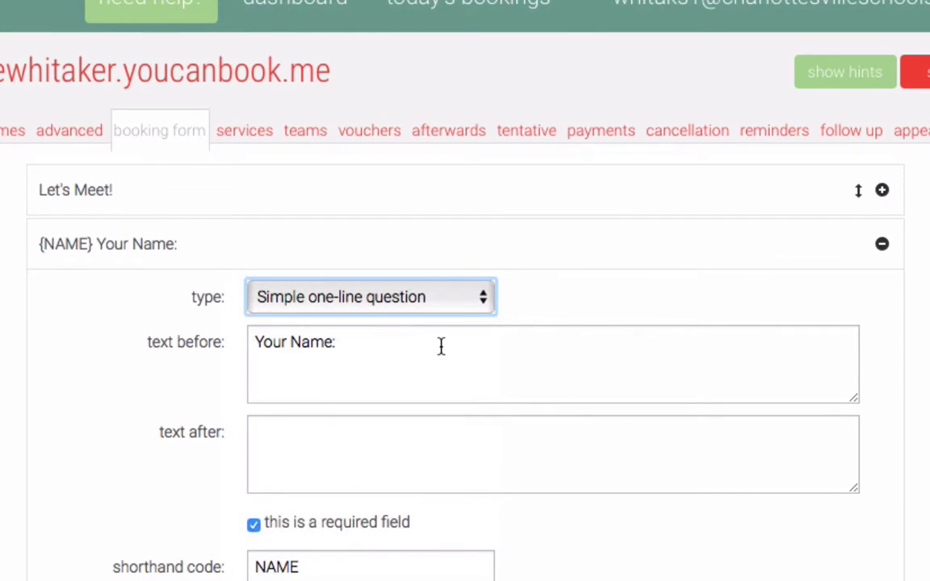
pyautogui.click(440, 345)
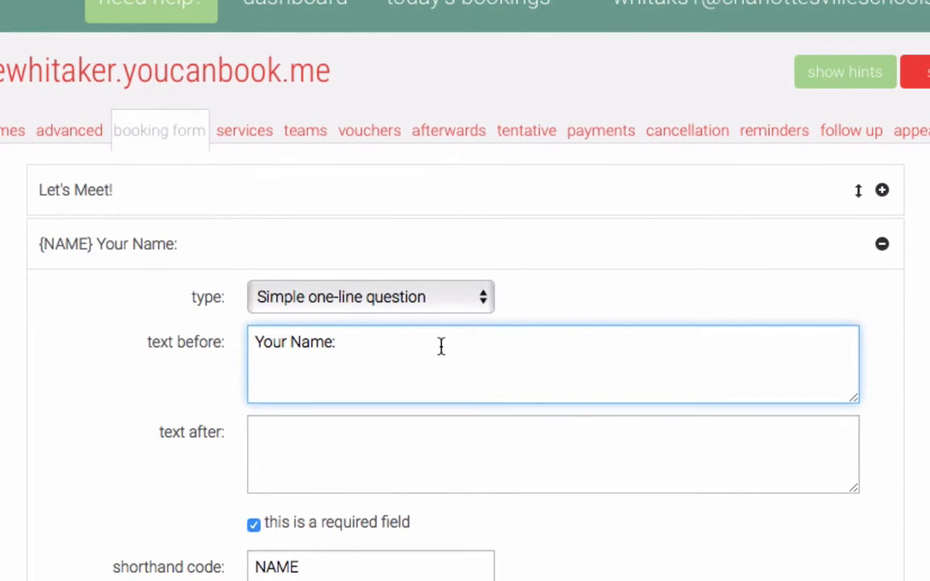
pyautogui.click(351, 443)
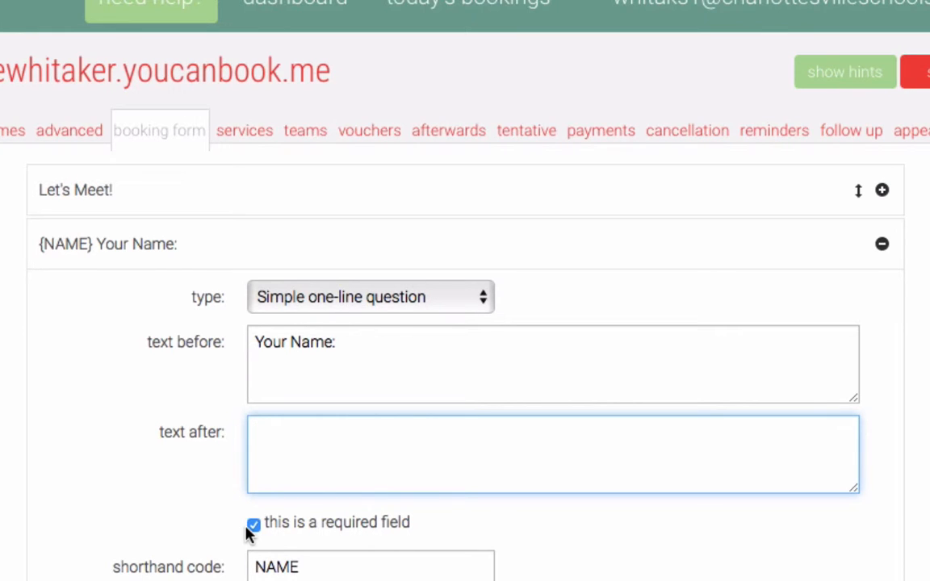
pyautogui.scroll(-3, 573, 521)
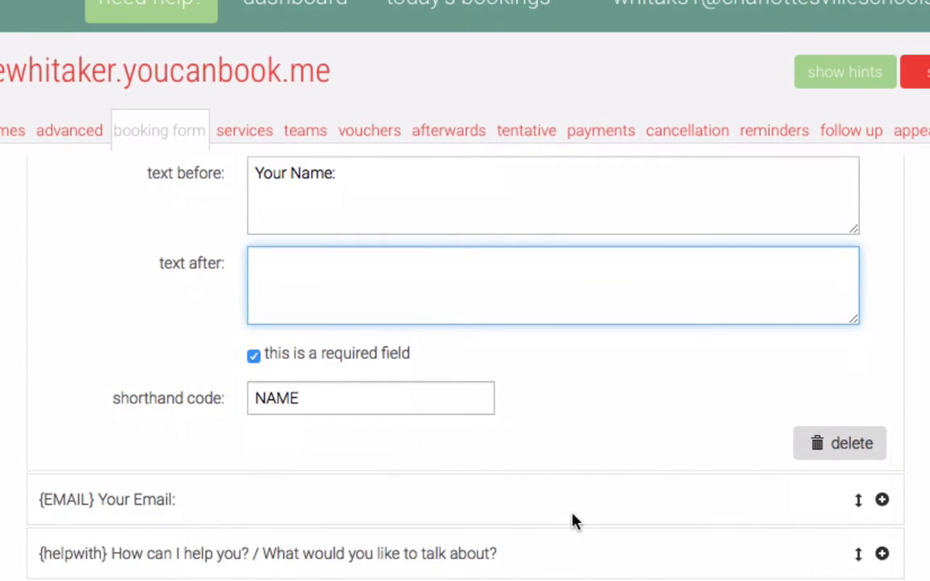
pyautogui.click(329, 394)
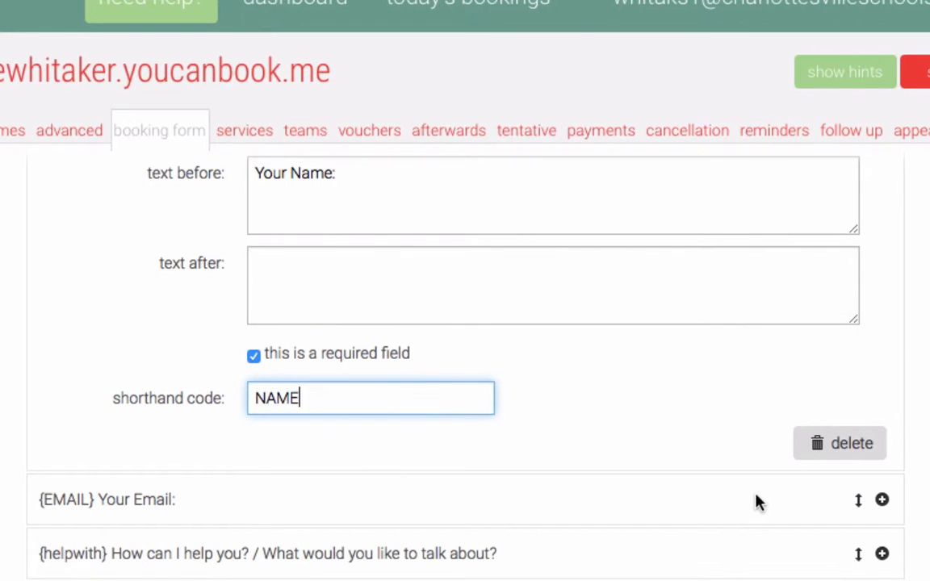
# Review the Your Email question's type, prompt and shorthand code.
pyautogui.click(882, 501)
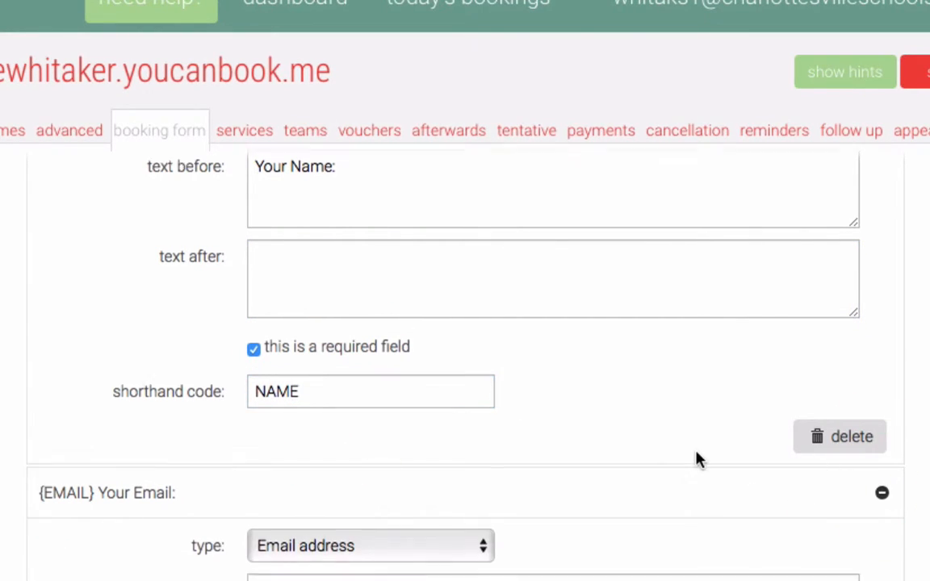
pyautogui.scroll(-4, 696, 455)
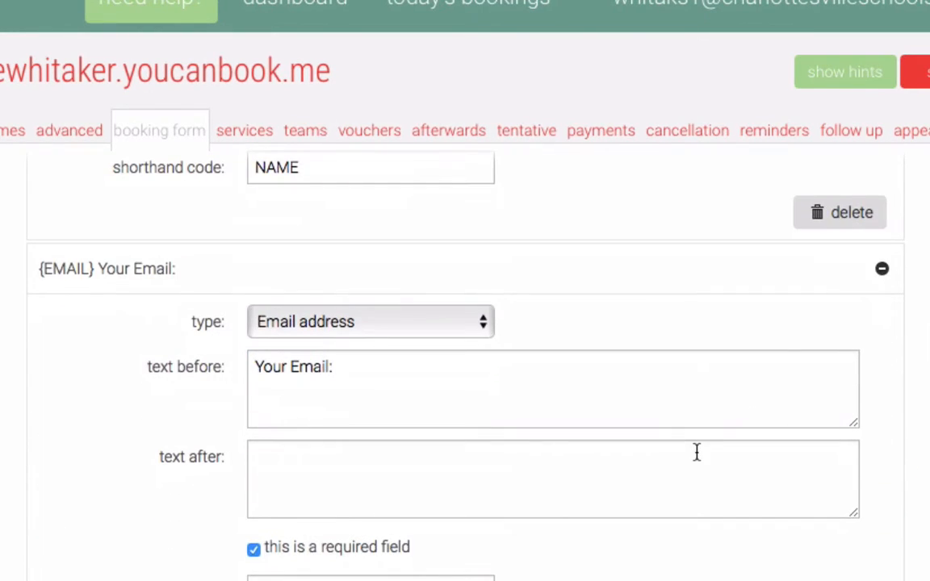
pyautogui.click(452, 323)
pyautogui.click(452, 322)
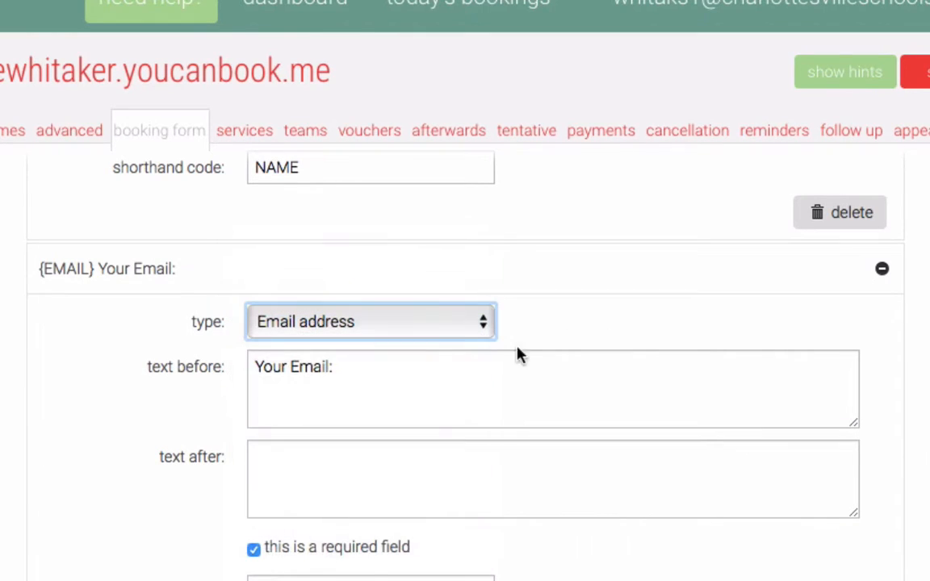
pyautogui.click(428, 372)
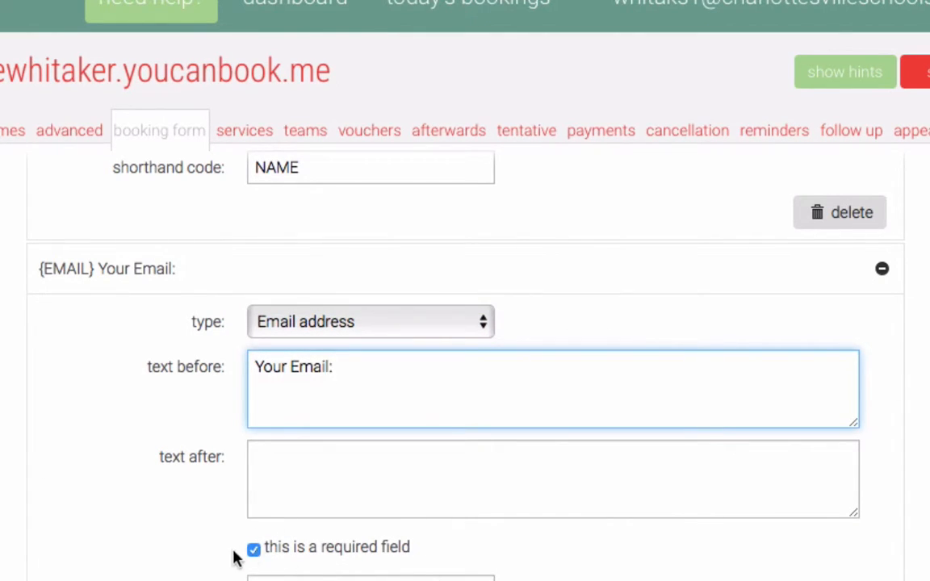
pyautogui.click(279, 577)
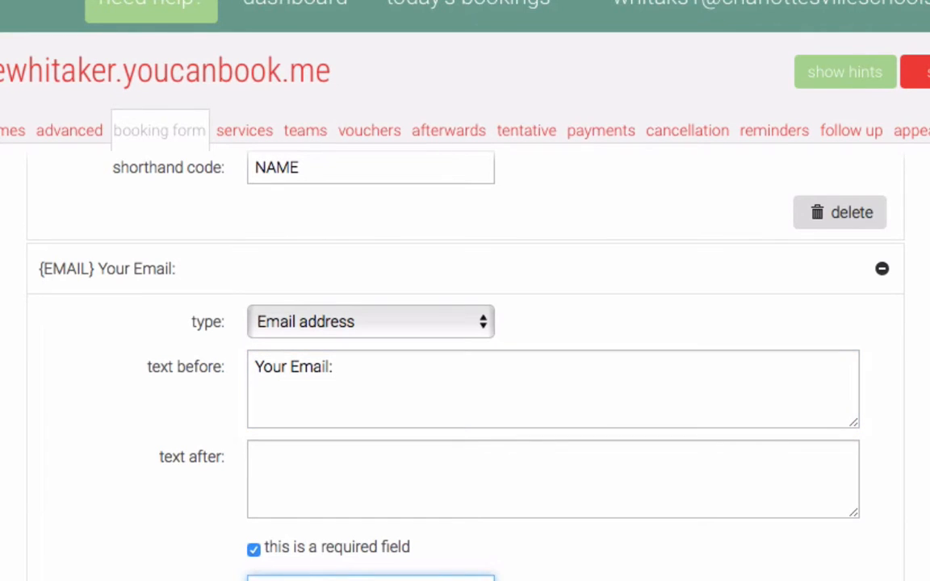
# Expand the helpwith question to show its details.
pyautogui.scroll(-4, 499, 576)
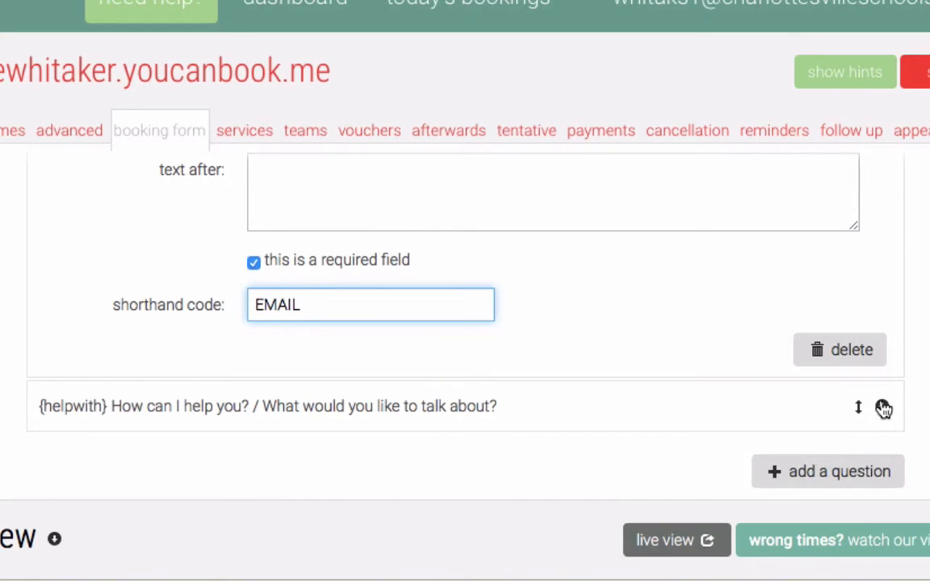
pyautogui.click(883, 409)
pyautogui.scroll(-2, 512, 440)
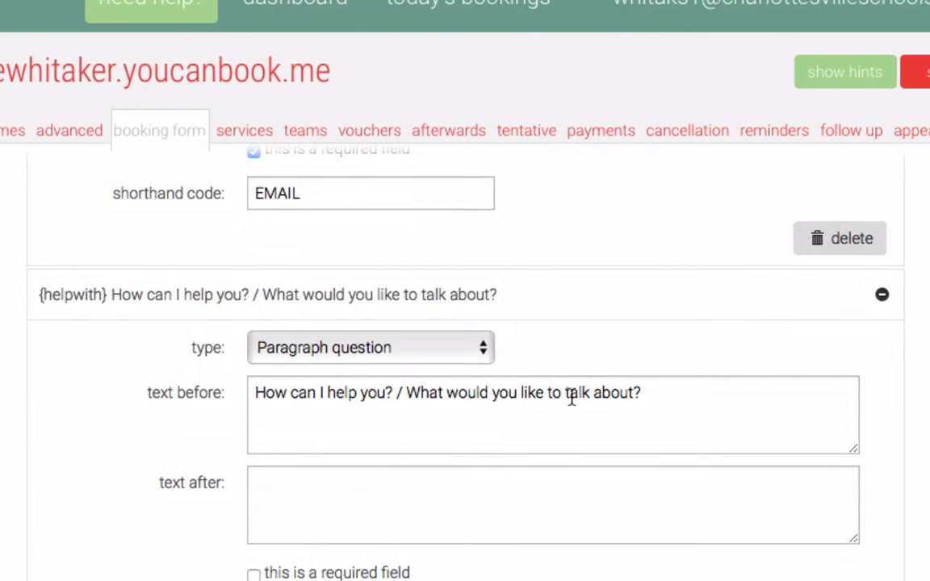
# Check the helpwith prompt text, then view the afterwards thank-you message settings.
pyautogui.click(679, 395)
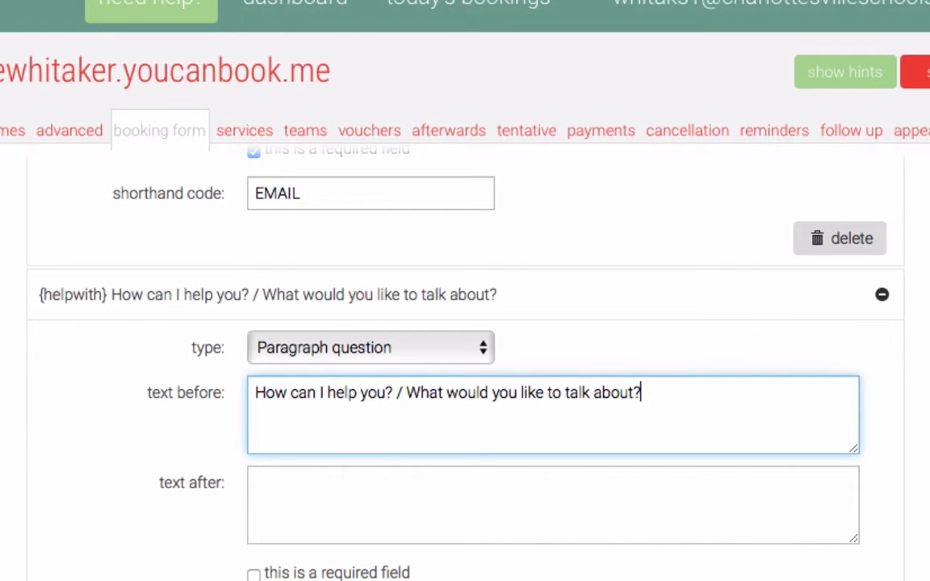
pyautogui.click(322, 580)
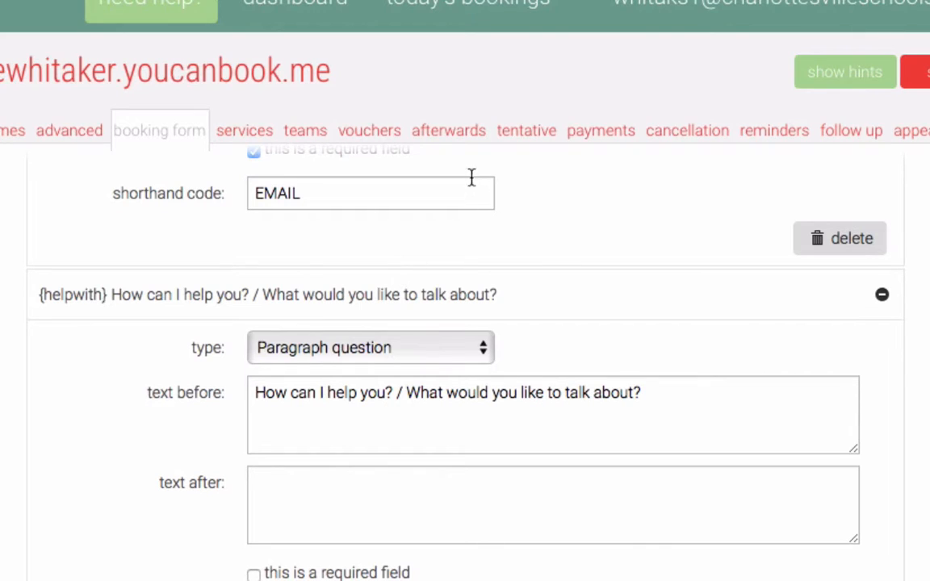
pyautogui.click(448, 135)
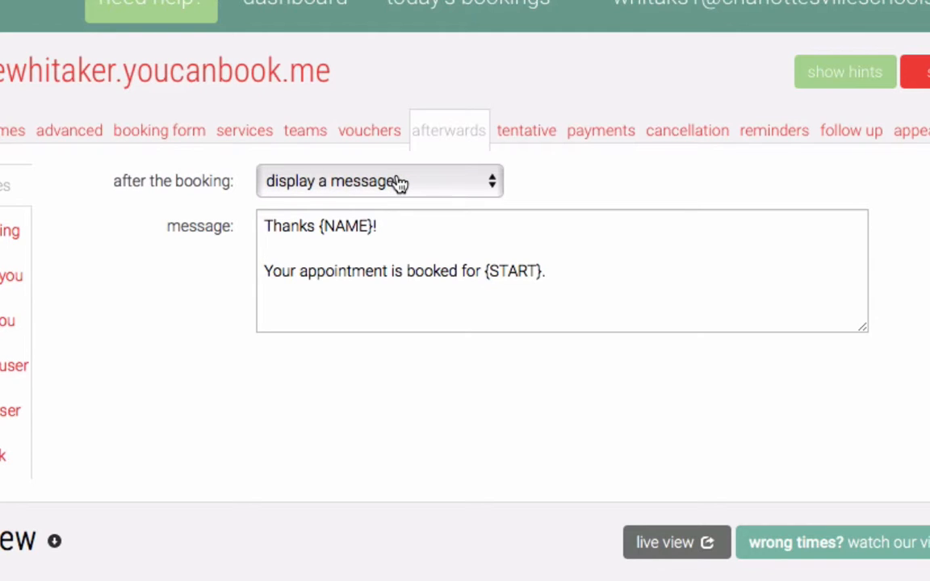
# Inspect the thank-you message's {NAME} and {START} placeholders, then return to the booking form.
pyautogui.click(492, 242)
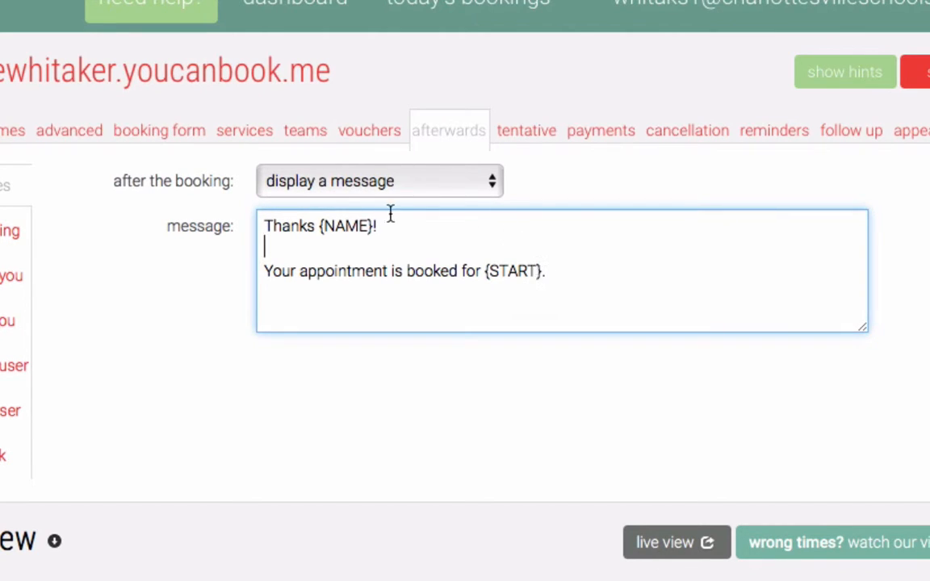
pyautogui.doubleClick(345, 226)
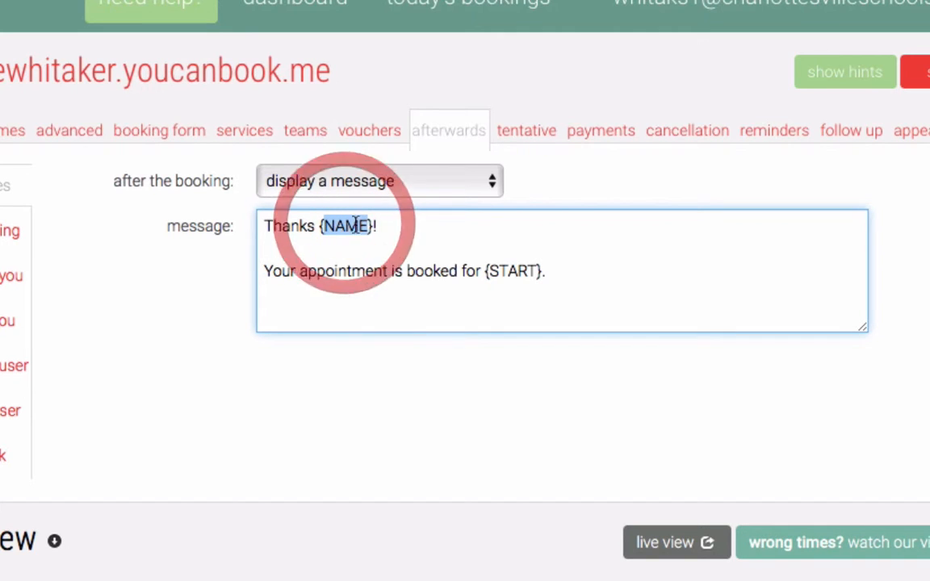
pyautogui.doubleClick(510, 271)
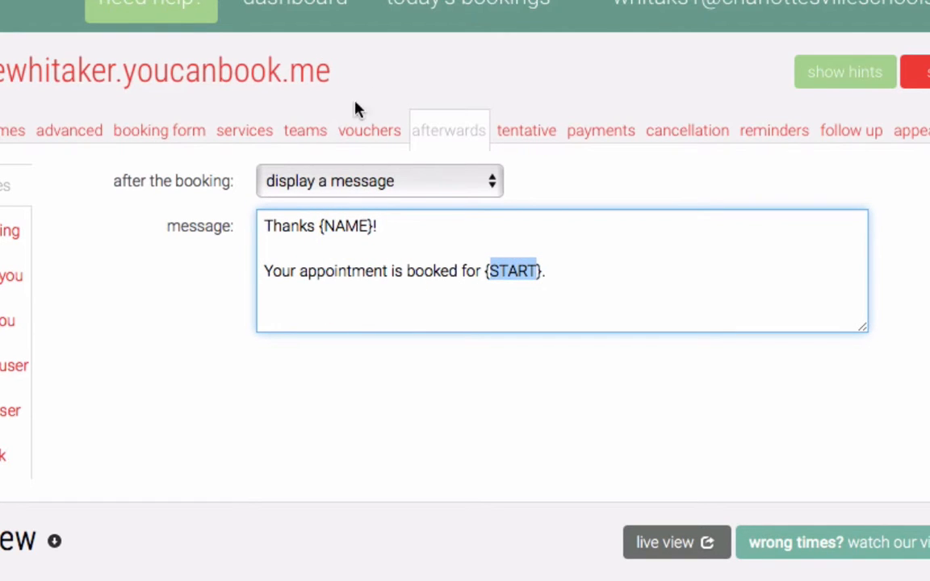
pyautogui.click(255, 134)
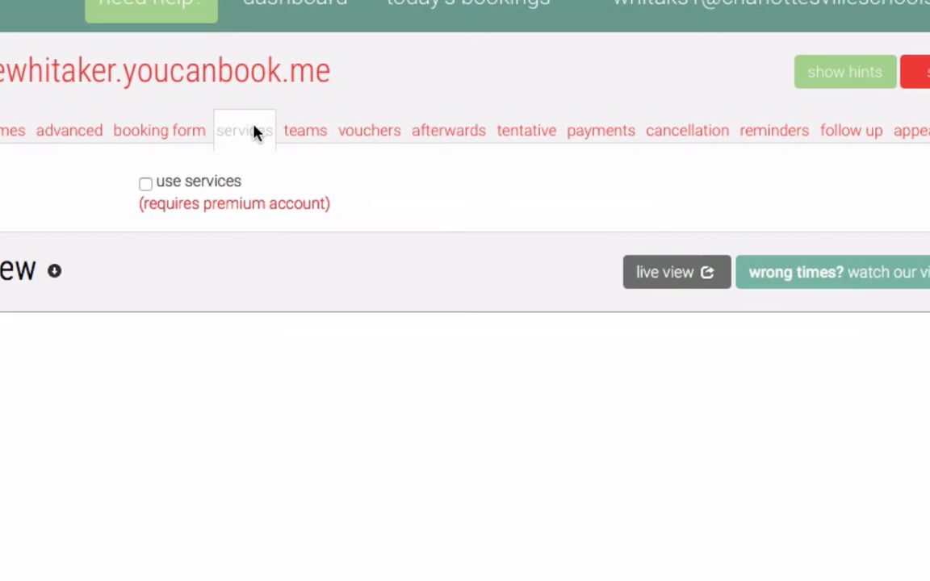
pyautogui.click(173, 134)
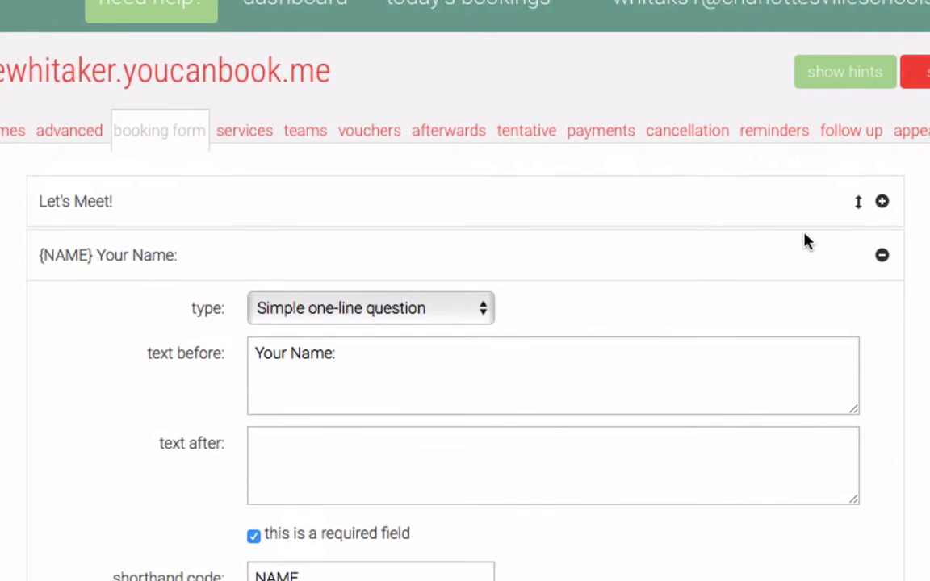
# Expand Let's Meet, recheck the afterwards placeholders, and open the booking's calendar-event settings.
pyautogui.click(881, 192)
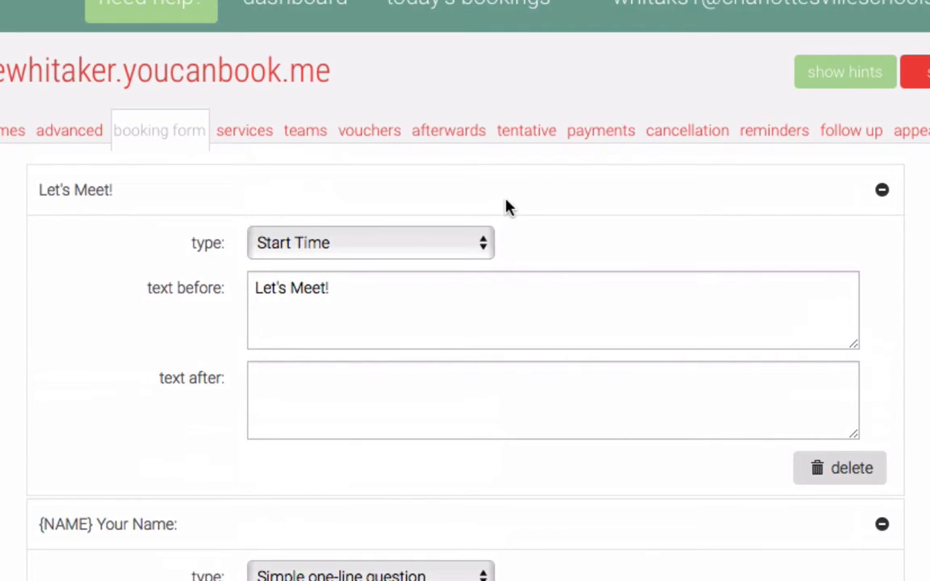
pyautogui.scroll(-4, 419, 404)
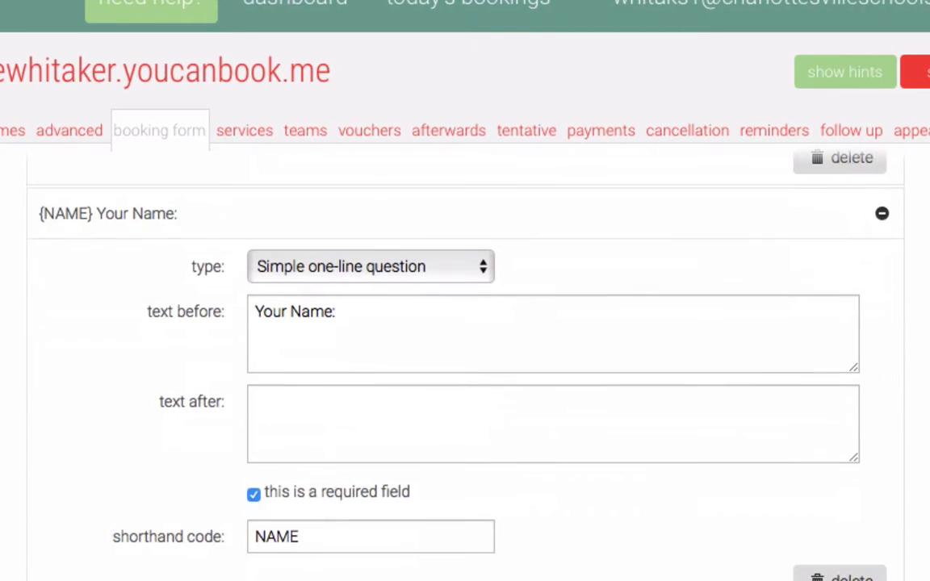
pyautogui.click(447, 131)
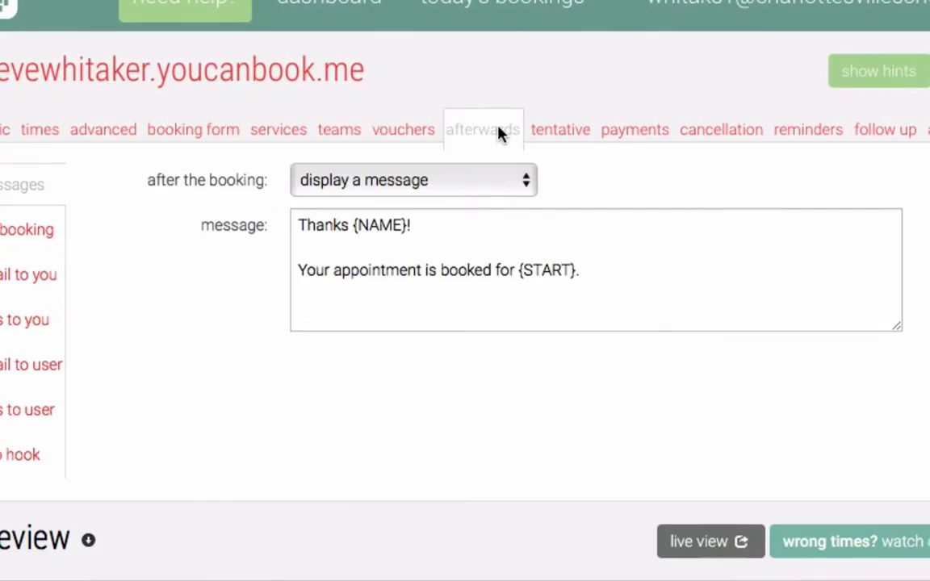
pyautogui.doubleClick(425, 226)
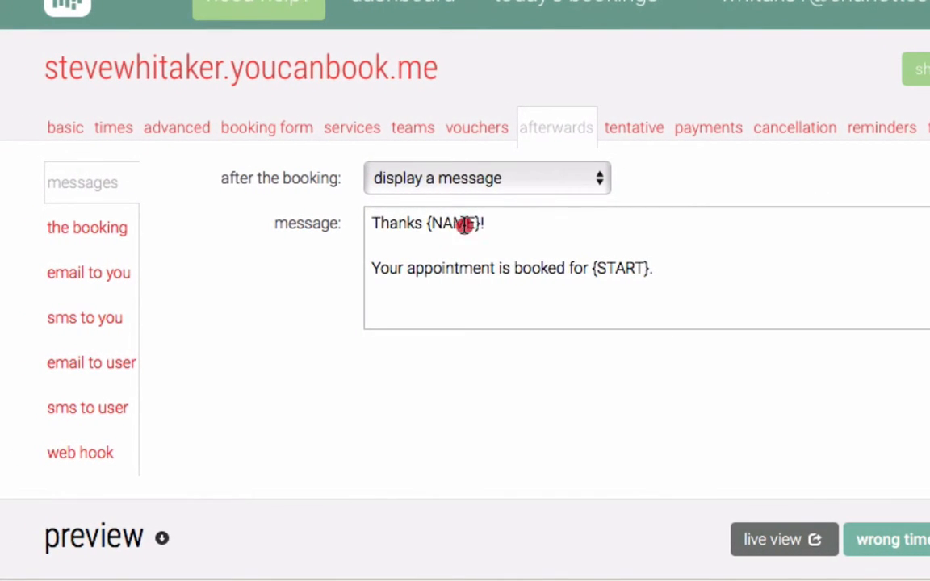
pyautogui.doubleClick(613, 271)
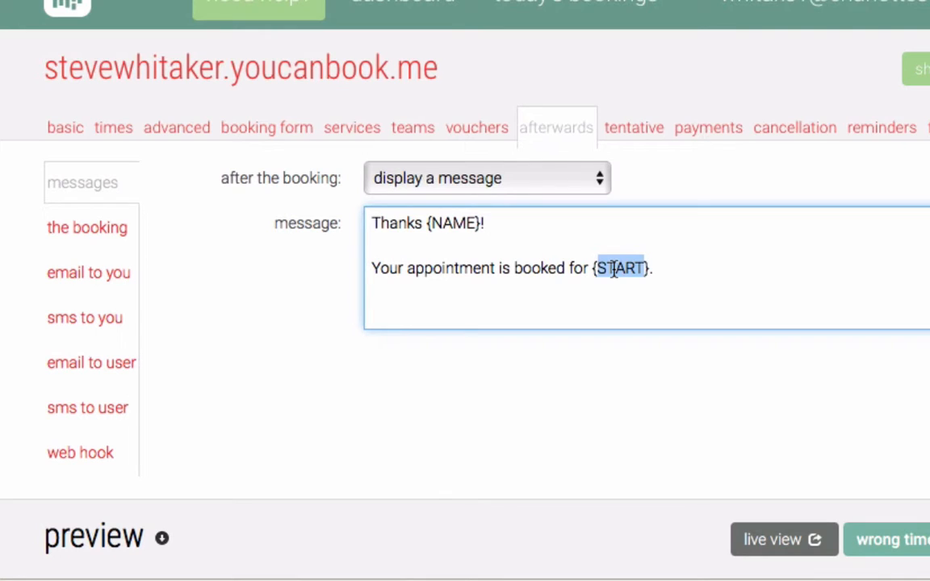
pyautogui.click(89, 231)
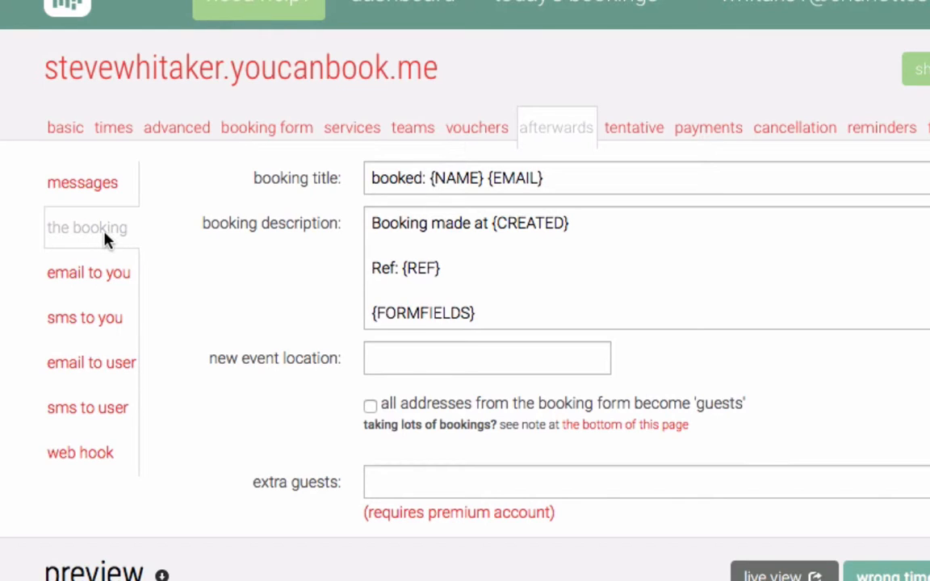
# Review the email alert to you, leave SMS alerts off, and open the booker's confirmation email.
pyautogui.click(574, 188)
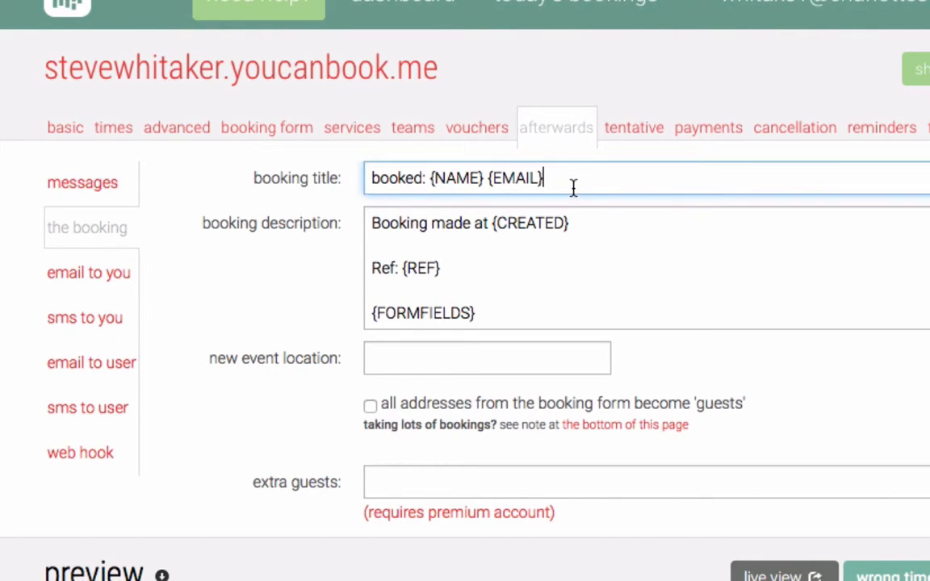
pyautogui.click(91, 284)
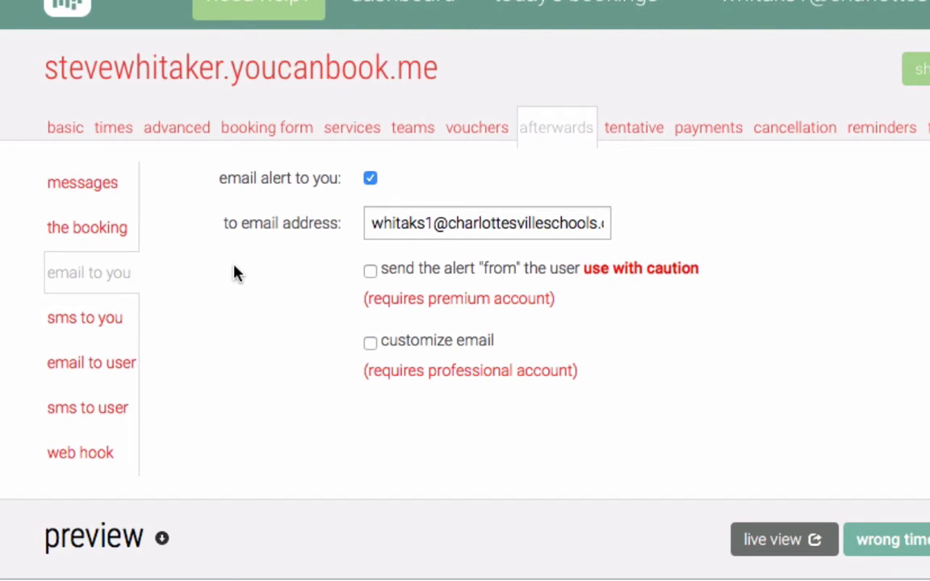
pyautogui.click(84, 336)
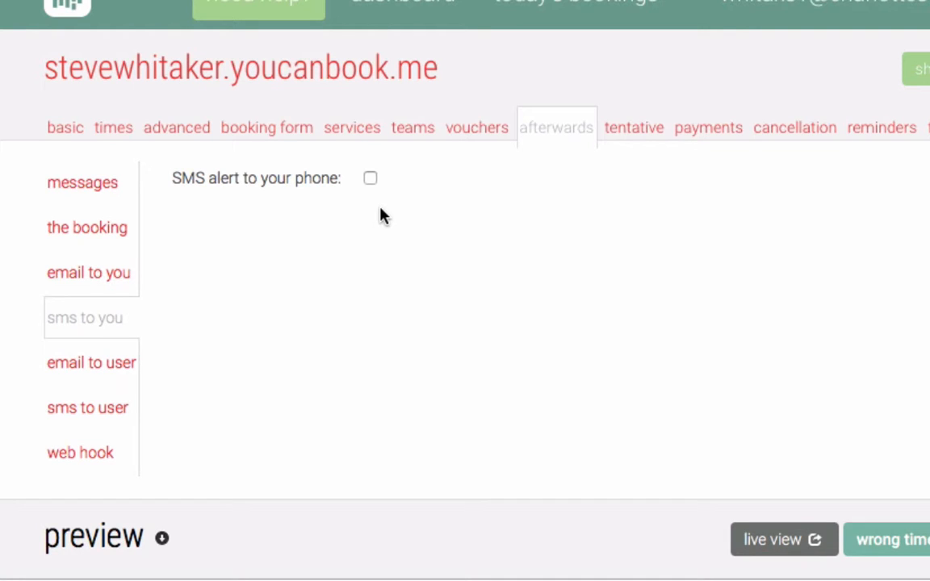
pyautogui.click(371, 181)
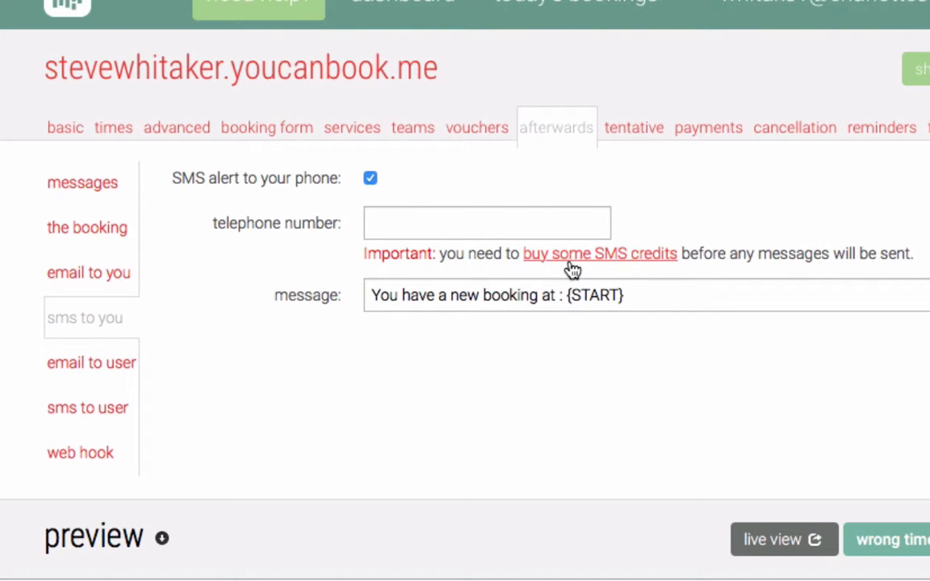
pyautogui.click(370, 180)
pyautogui.click(97, 371)
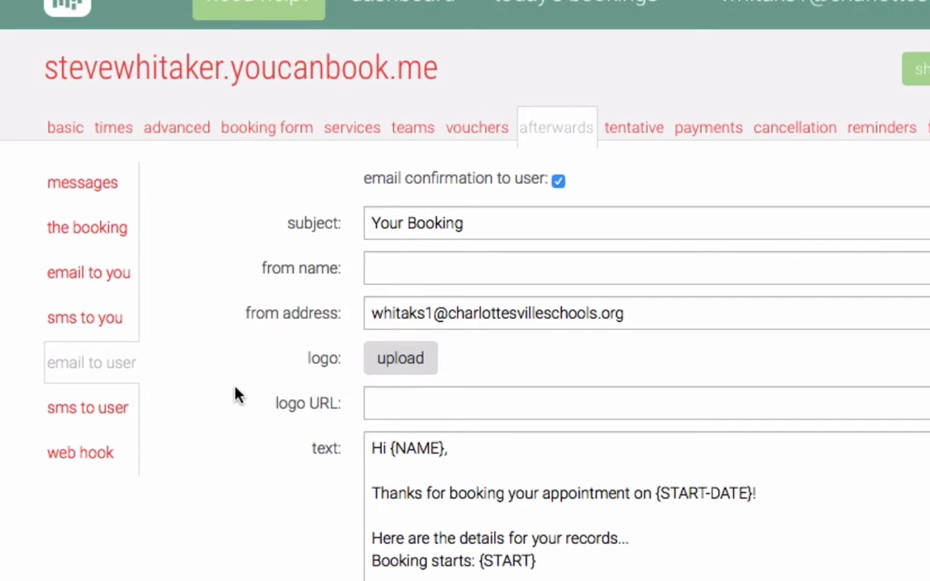
# Replace the confirmation email subject with 'Your booking'.
pyautogui.click(505, 228)
pyautogui.hotkey('ctrl', 'a')
pyautogui.write('Our conference time')
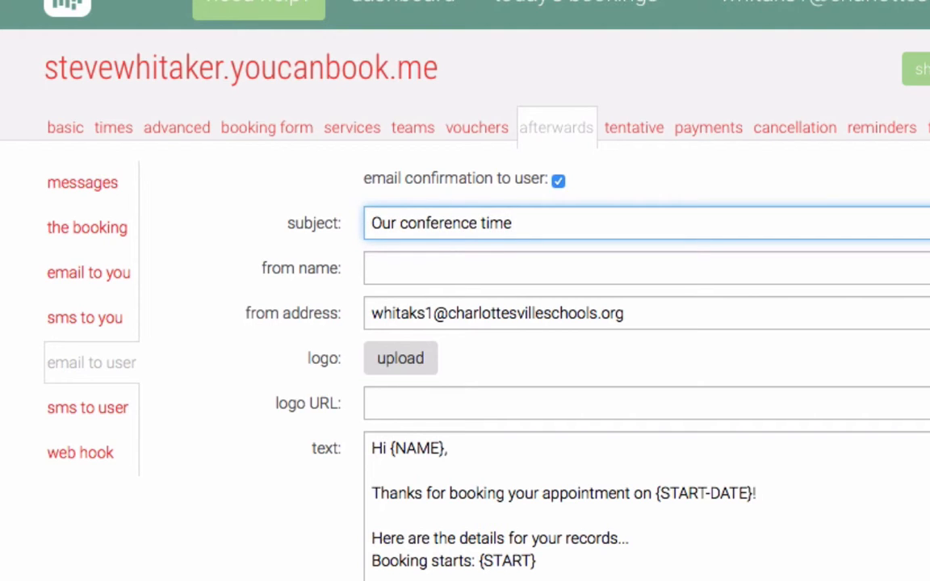
pyautogui.hotkey('ctrl', 'a')
pyautogui.write('Your booking')
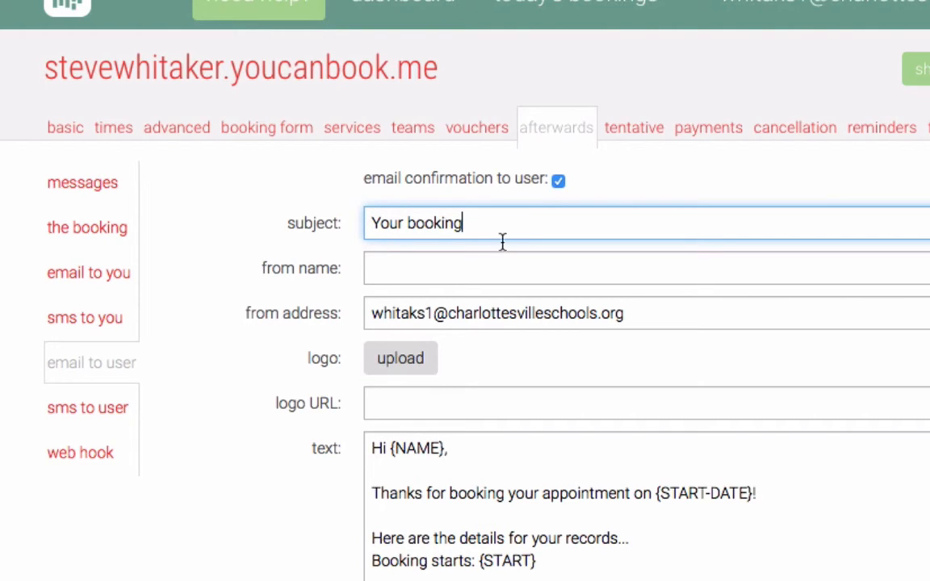
# Enter the sender's name in 'from name' and review the email text's {NAME} placeholder.
pyautogui.click(488, 268)
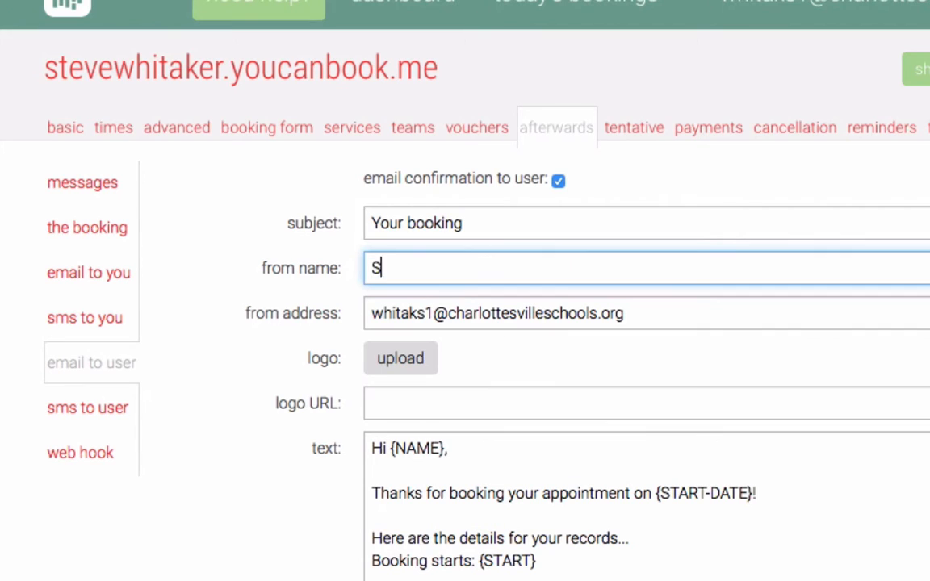
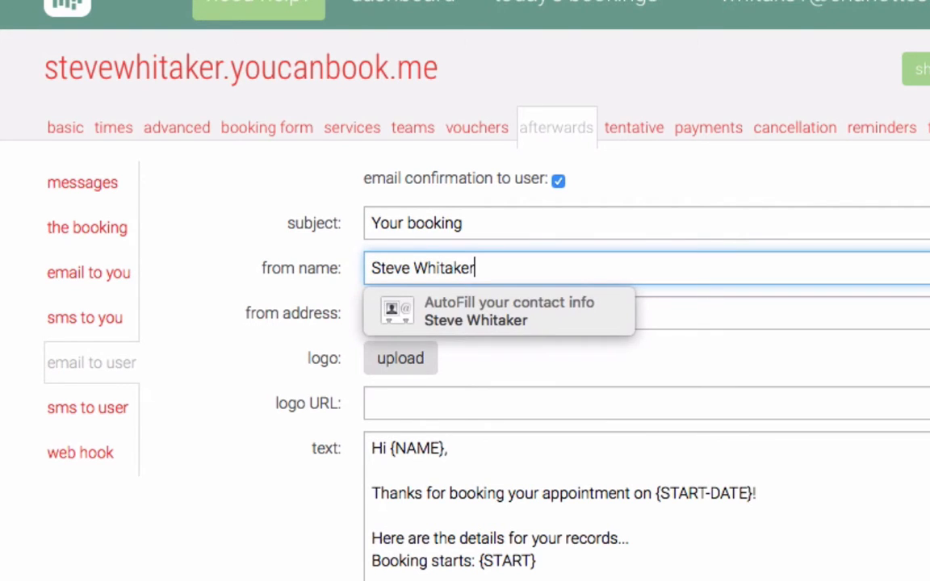
pyautogui.click(695, 298)
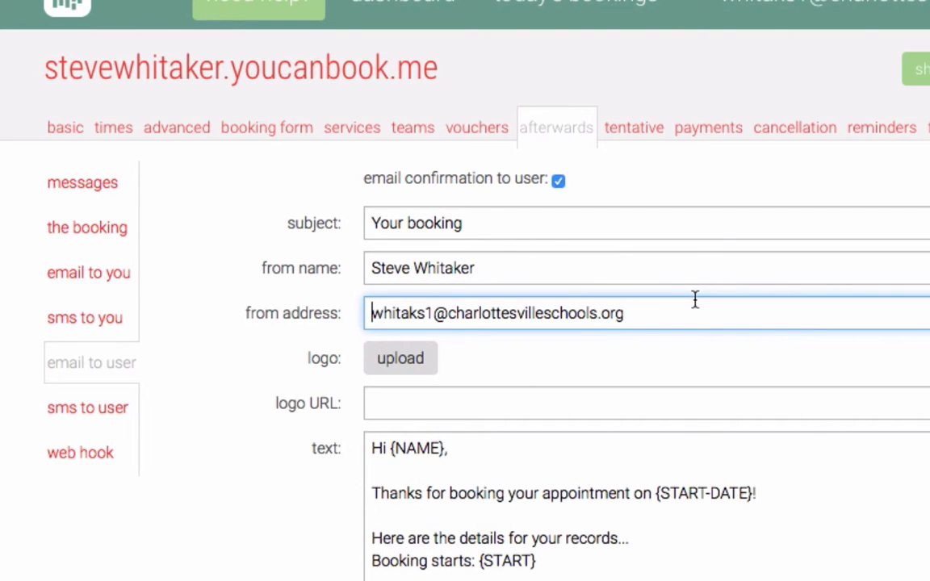
pyautogui.scroll(-3, 696, 298)
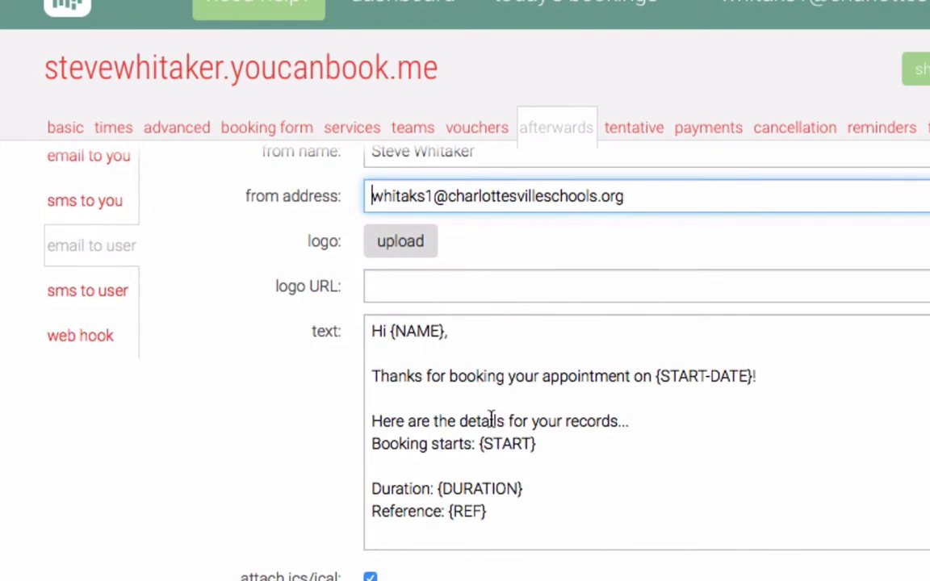
pyautogui.doubleClick(408, 331)
pyautogui.press('Right')
pyautogui.press('Right')
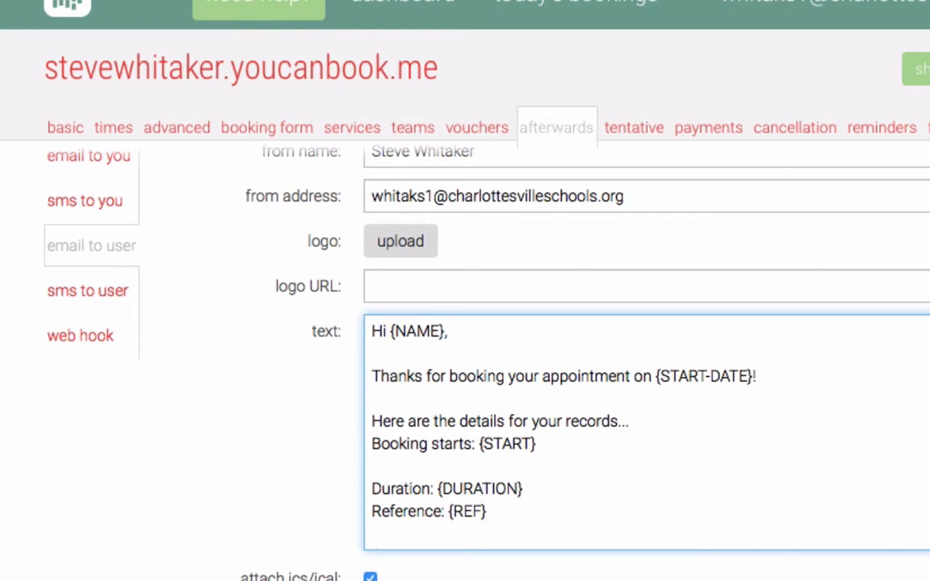
pyautogui.scroll(2, 803, 359)
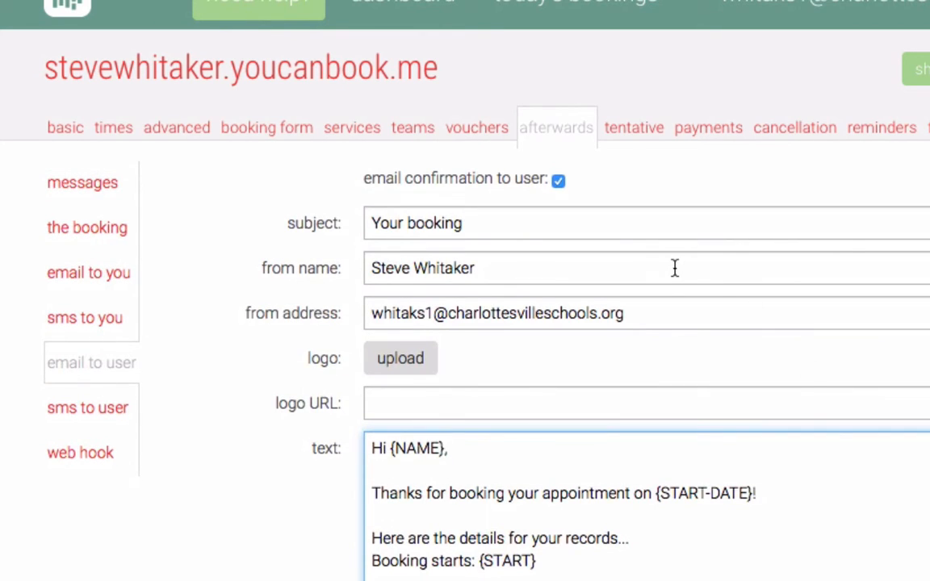
pyautogui.click(674, 268)
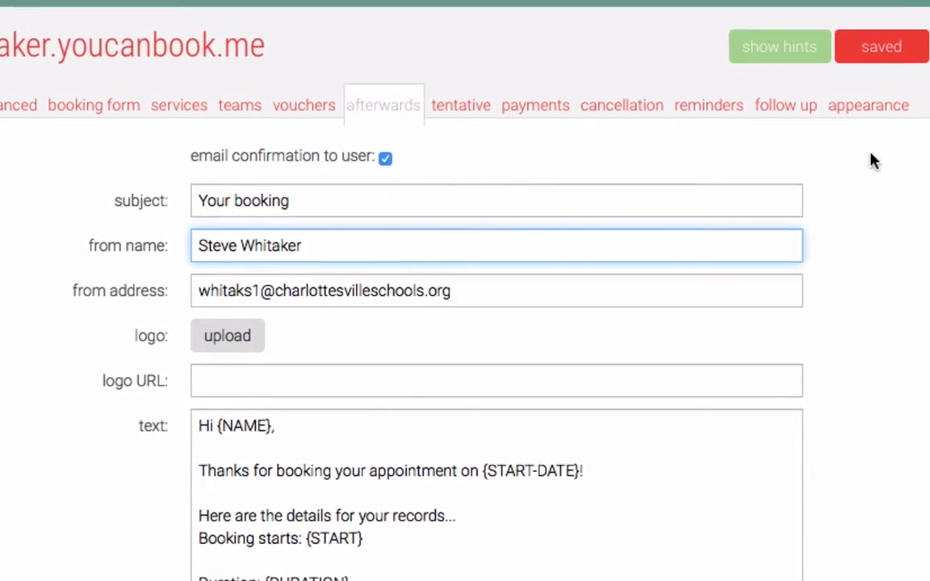
# Browse the appearance themes, try techno, and settle back on the linen theme.
pyautogui.click(873, 107)
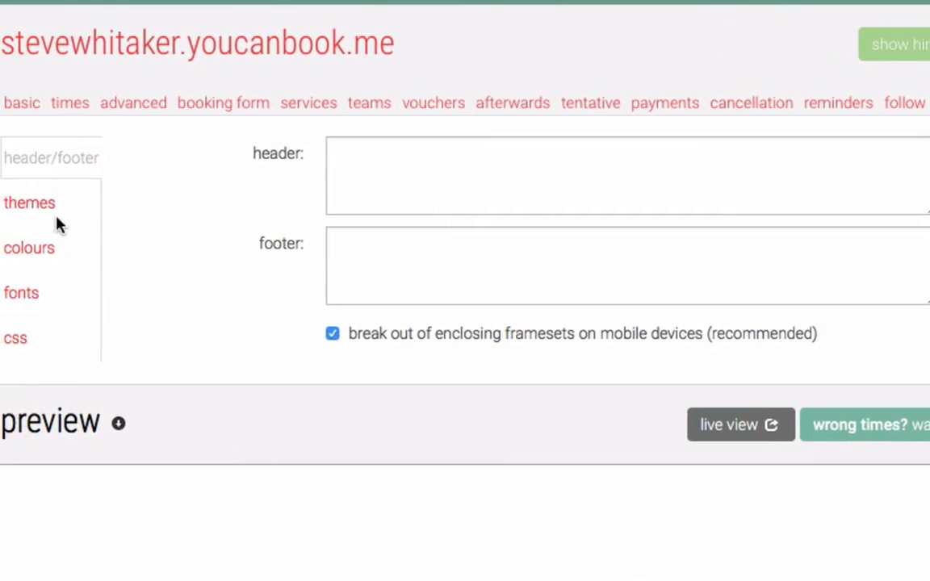
pyautogui.click(52, 202)
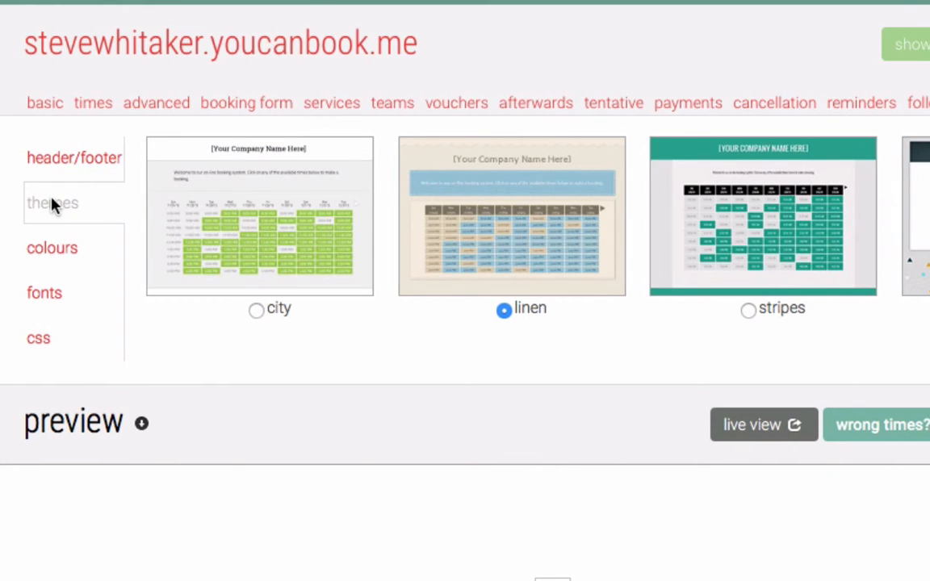
pyautogui.hscroll(3, 685, 202)
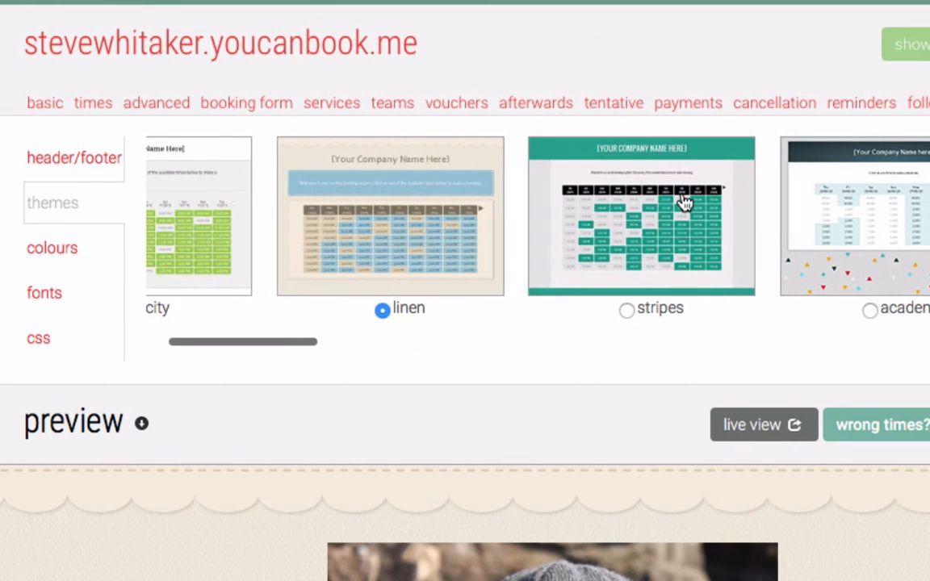
pyautogui.hscroll(10, 685, 202)
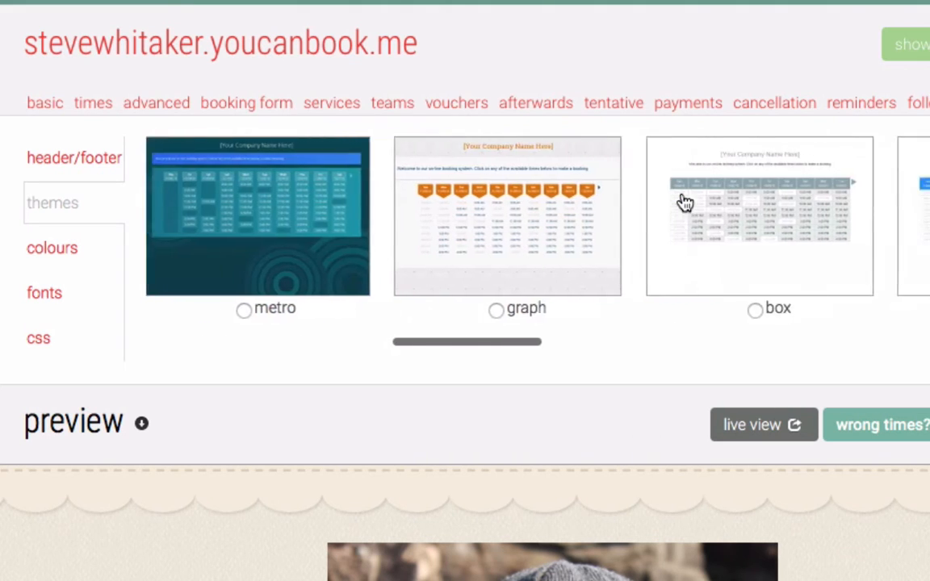
pyautogui.hscroll(10, 685, 201)
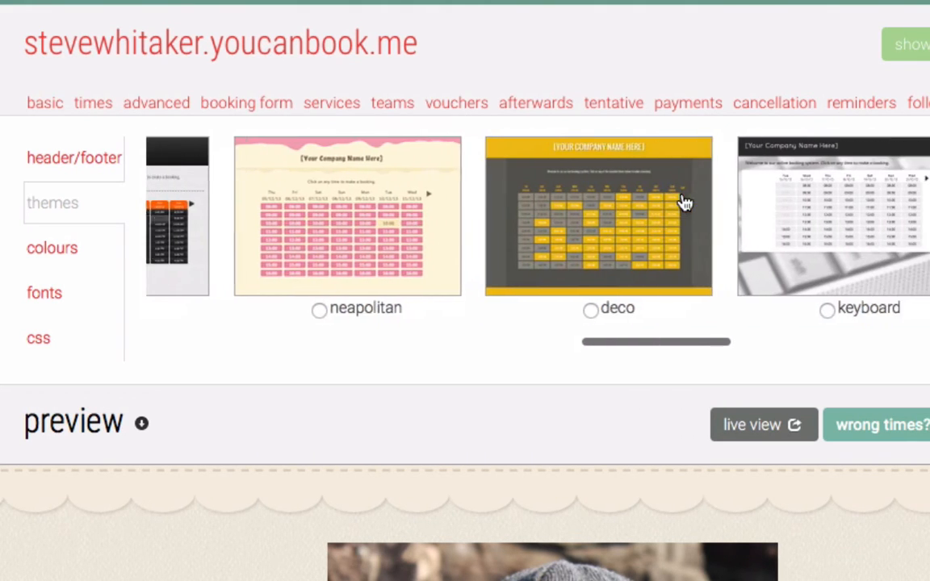
pyautogui.hscroll(8, 685, 202)
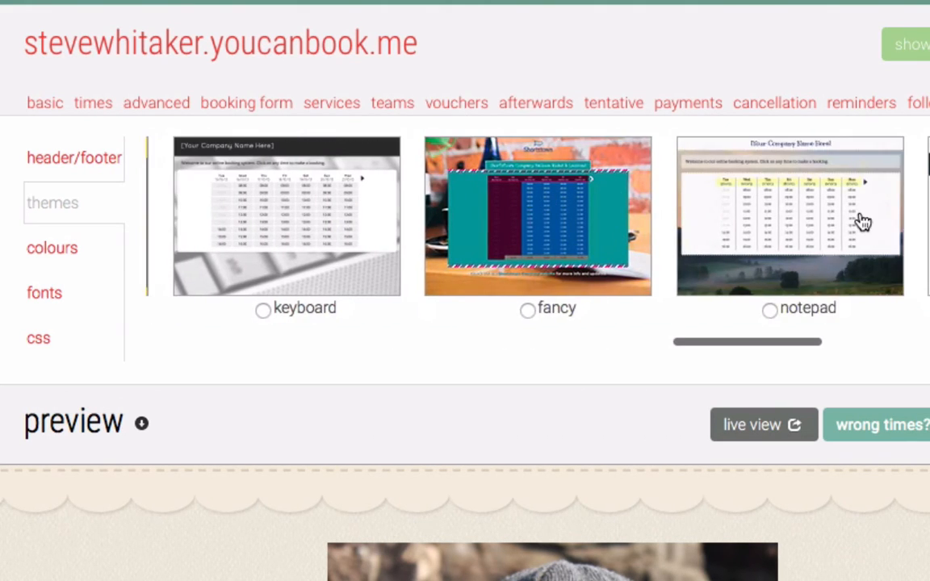
pyautogui.hscroll(3, 862, 222)
pyautogui.hscroll(3, 862, 222)
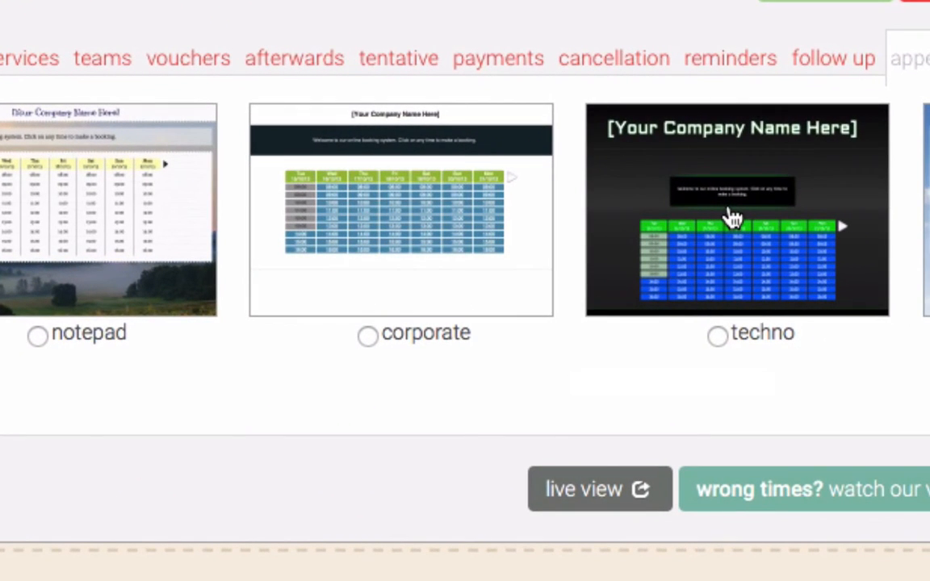
pyautogui.click(730, 218)
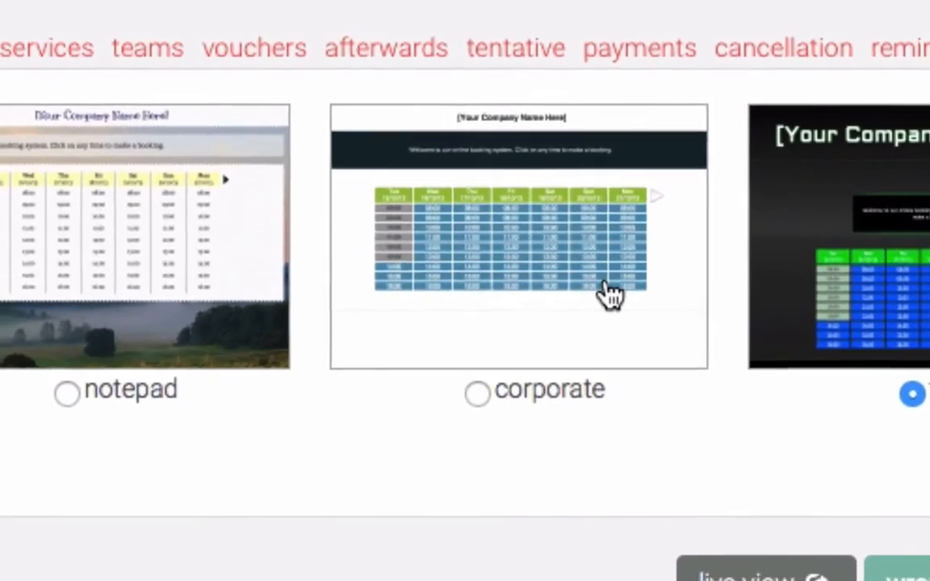
pyautogui.hscroll(5, 609, 294)
pyautogui.hscroll(-3, 700, 321)
pyautogui.click(467, 349)
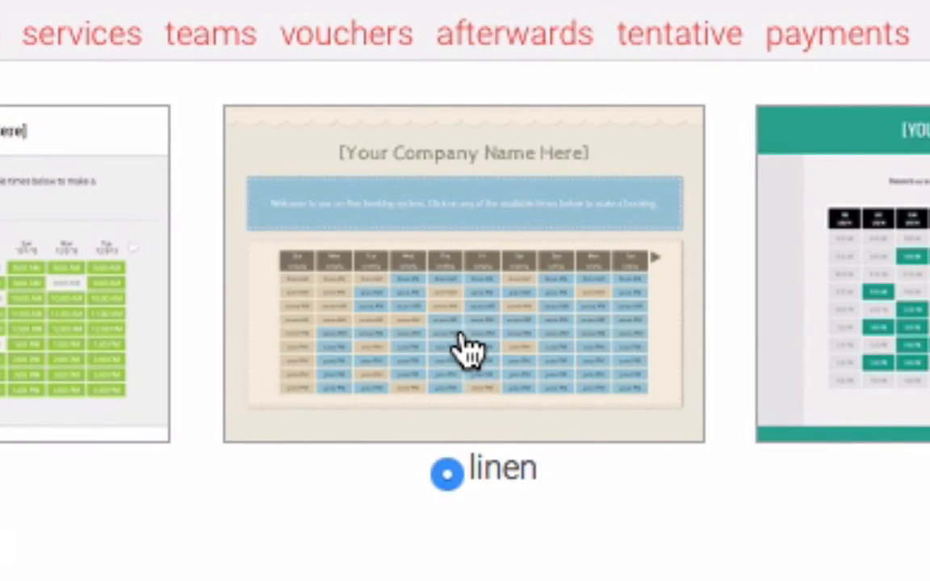